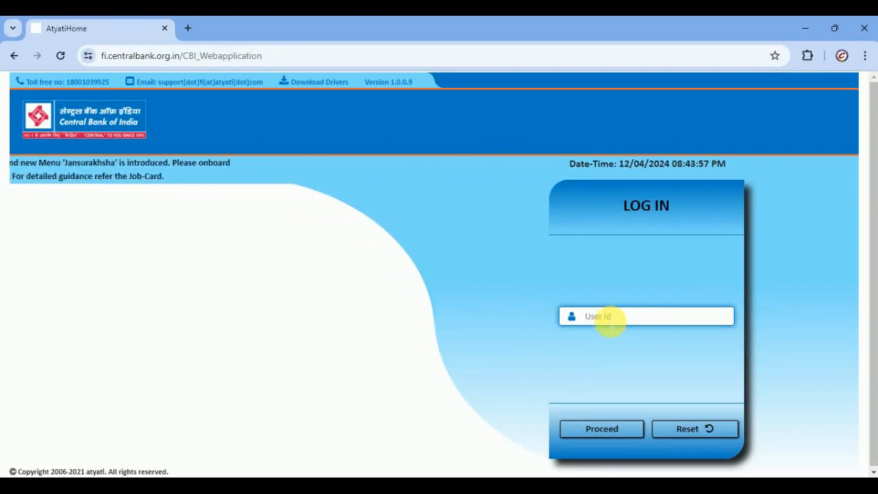
- Navigate File Explorer to the inner Downloads > Ganaseva_Web > Ganaseva_Web folder
click(621, 320)
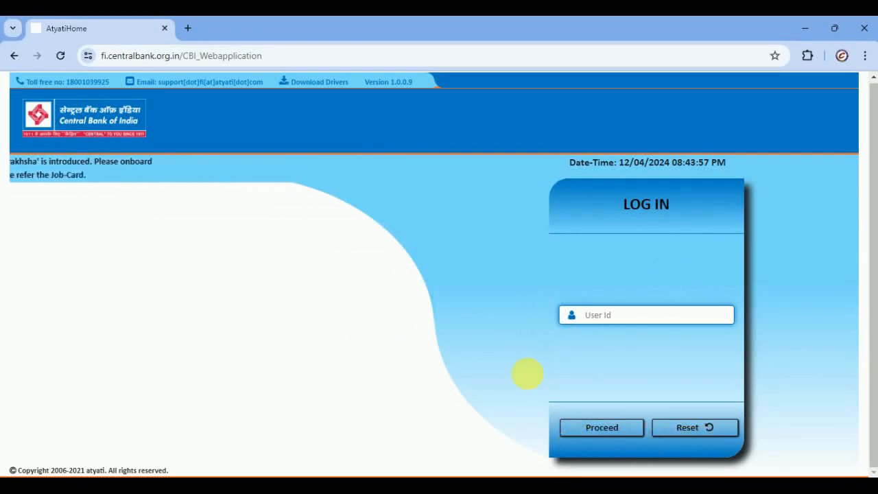
click(487, 490)
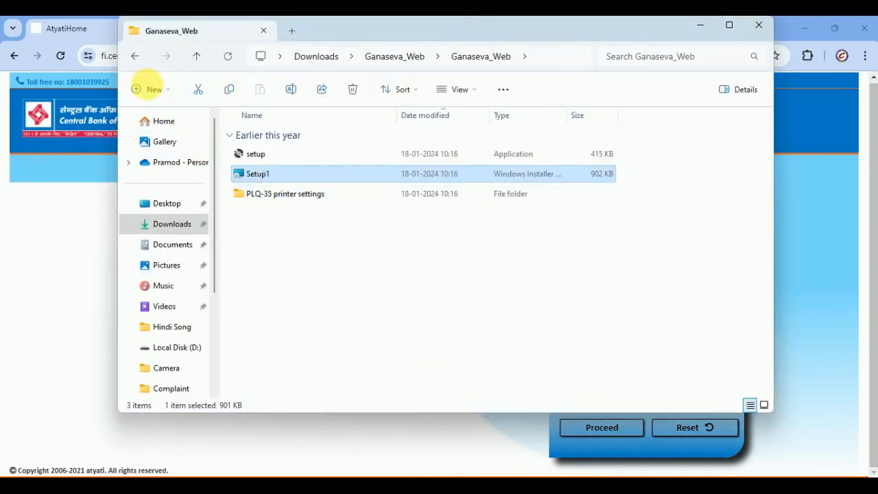
click(133, 59)
click(135, 60)
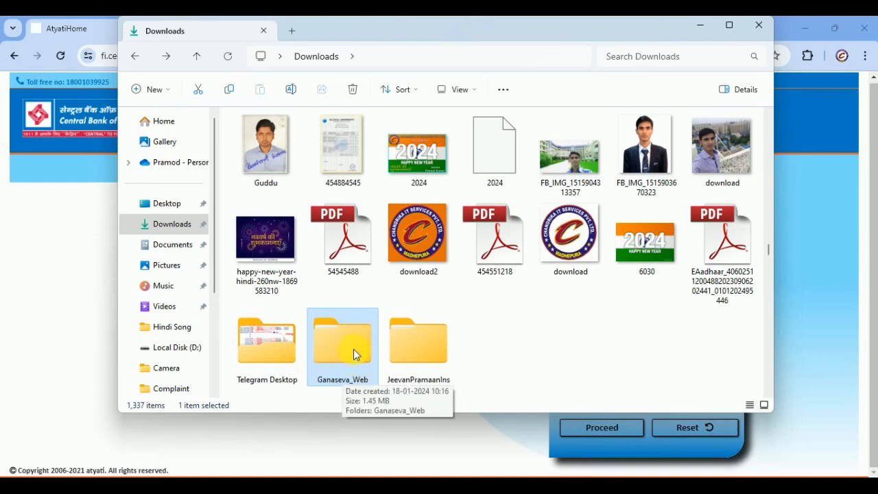
click(342, 336)
double_click(342, 335)
double_click(317, 156)
- Run the Setup1 installer as a repair, close it when finished, and return to the bank login page
double_click(288, 174)
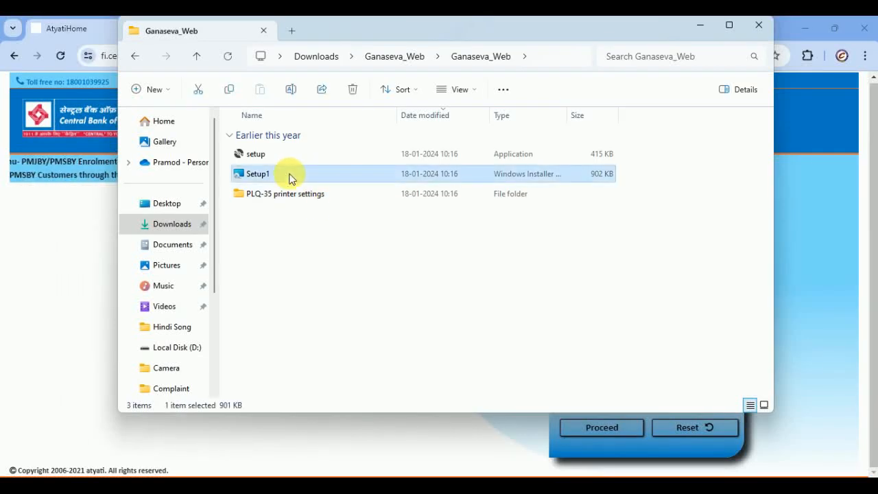
click(553, 359)
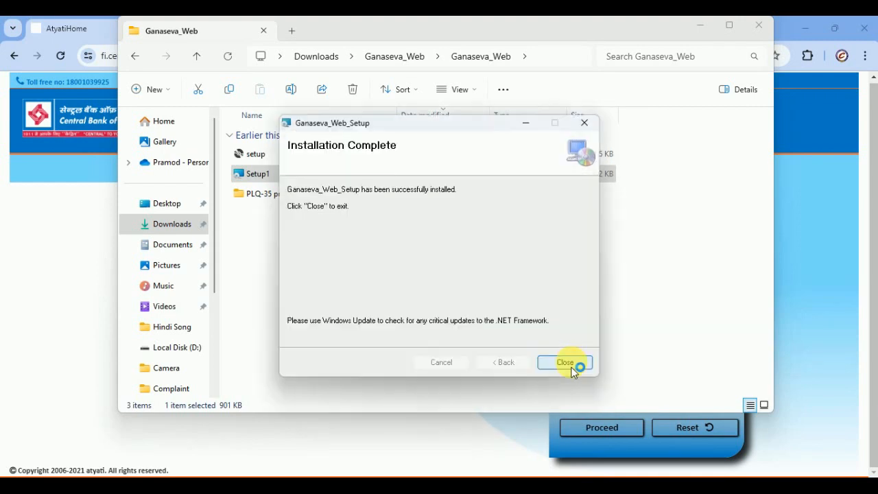
click(573, 366)
click(68, 230)
- Reload the login page, submit the user ID, agree to Aadhaar consent and reach the Password field
click(60, 55)
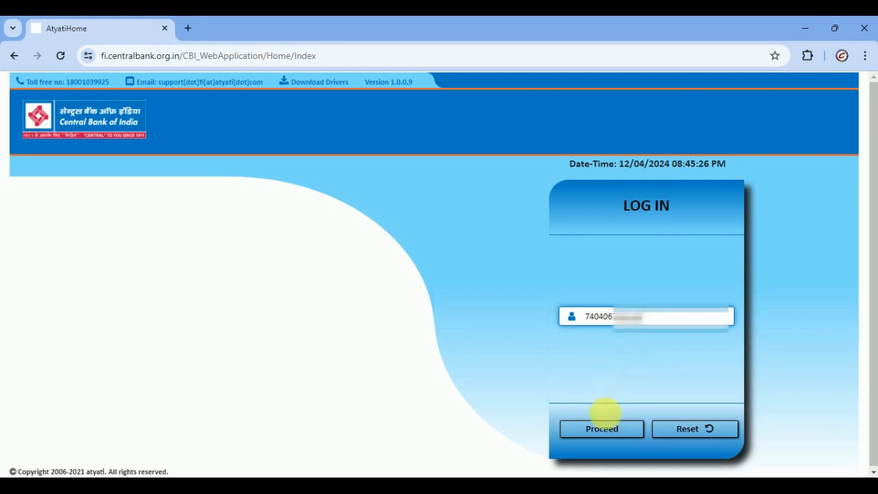
click(610, 431)
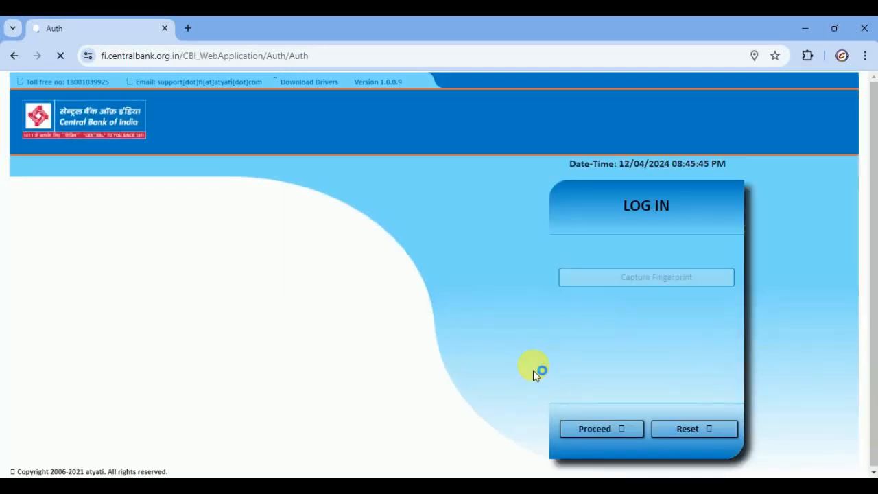
click(612, 430)
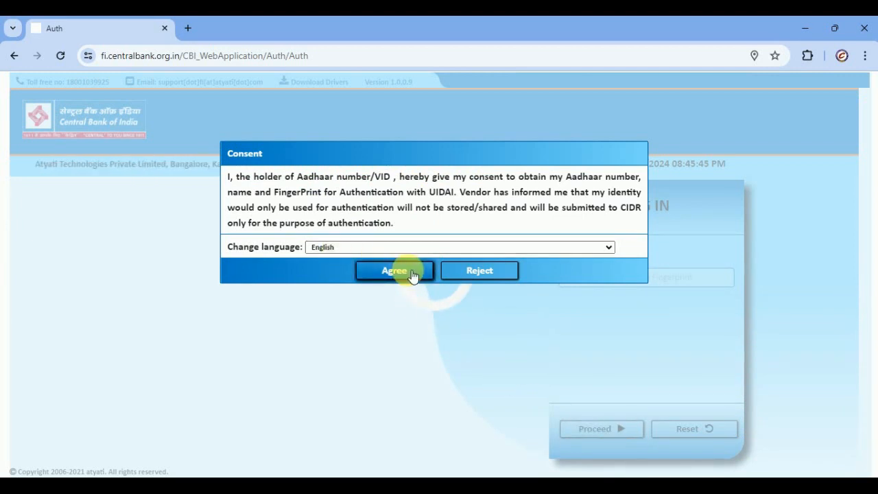
click(405, 273)
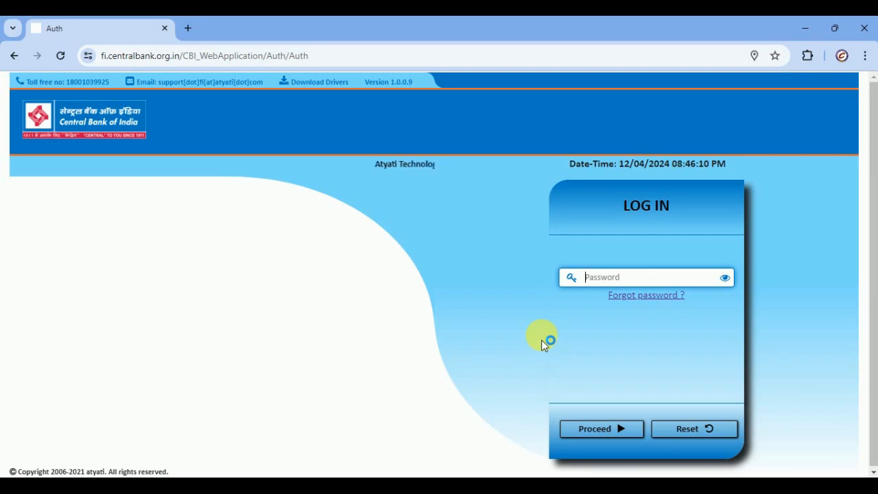
click(619, 278)
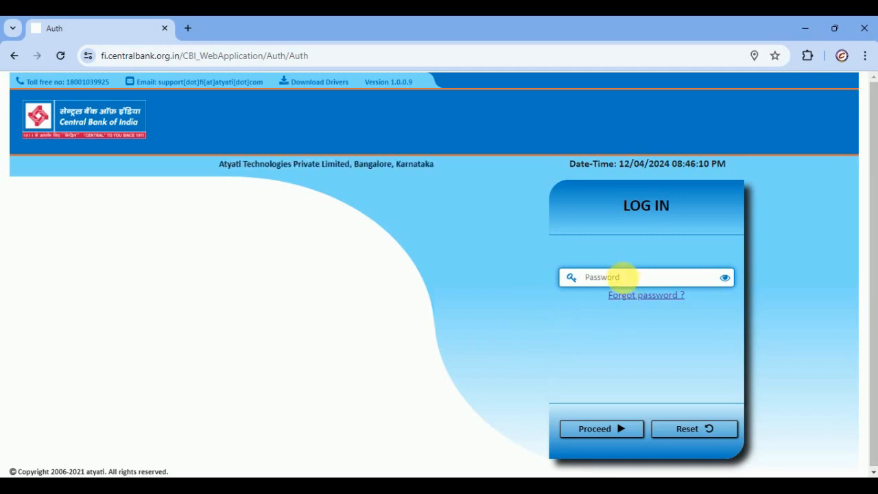
- Begin 'Forgot password ?' recovery, authenticate the prefilled username and agree to the Aadhaar consent
click(644, 296)
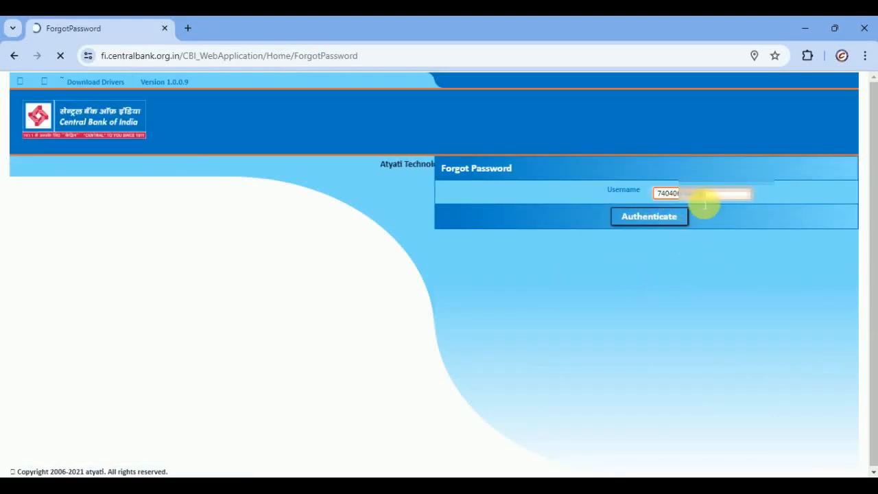
click(643, 216)
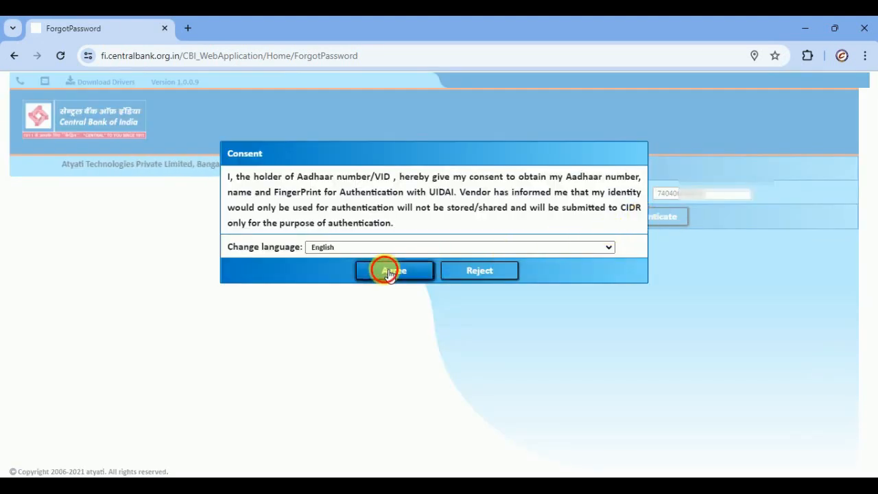
click(388, 268)
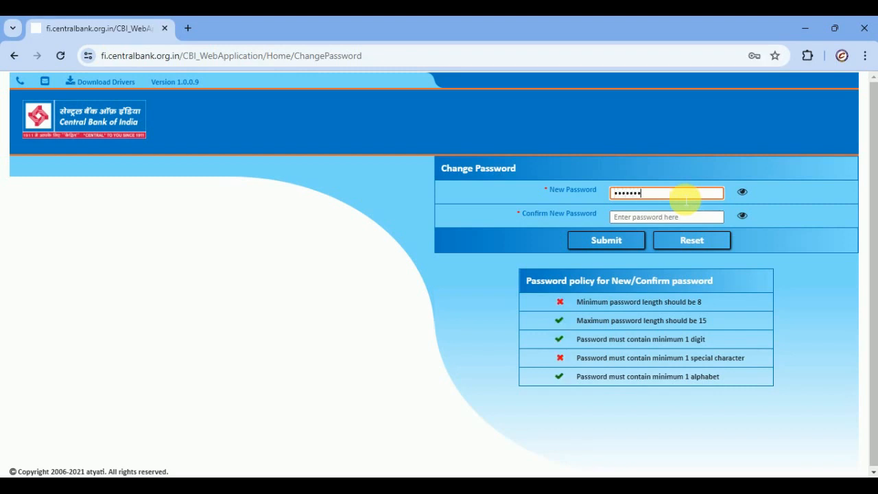
- Re-enter the new password in Confirm New Password, submit it and acknowledge the success alert
key(Tab)
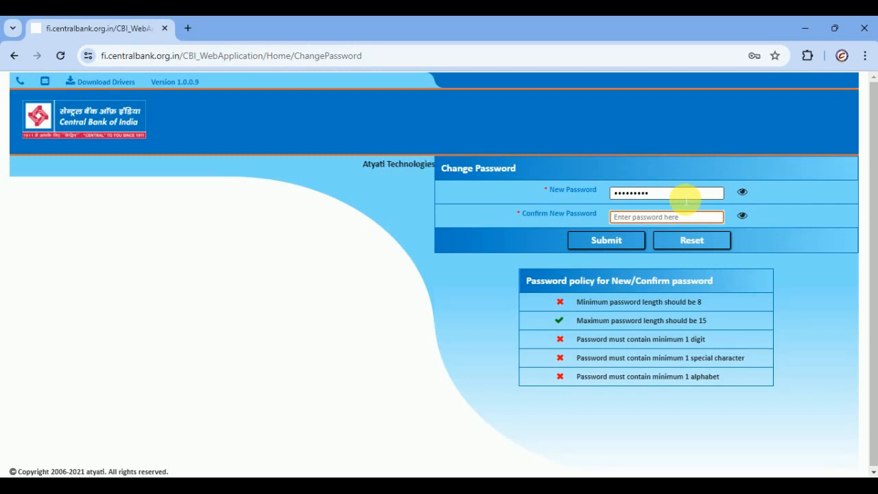
text(•••••••••)
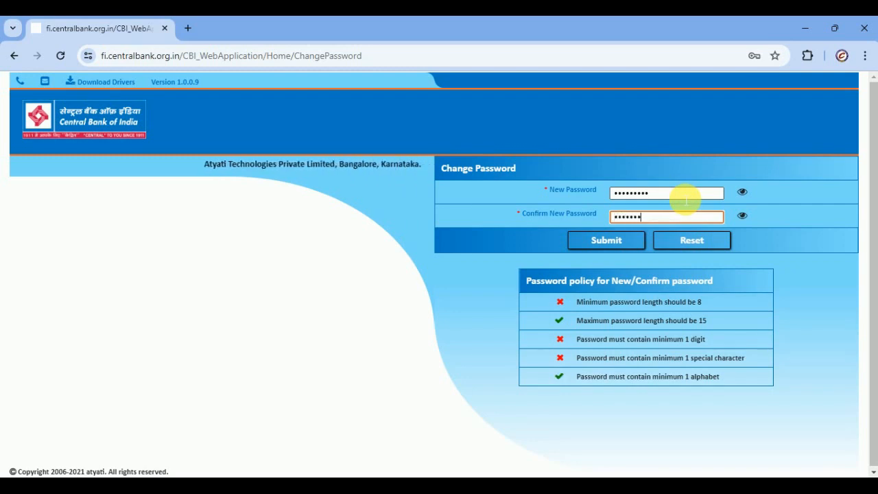
click(605, 242)
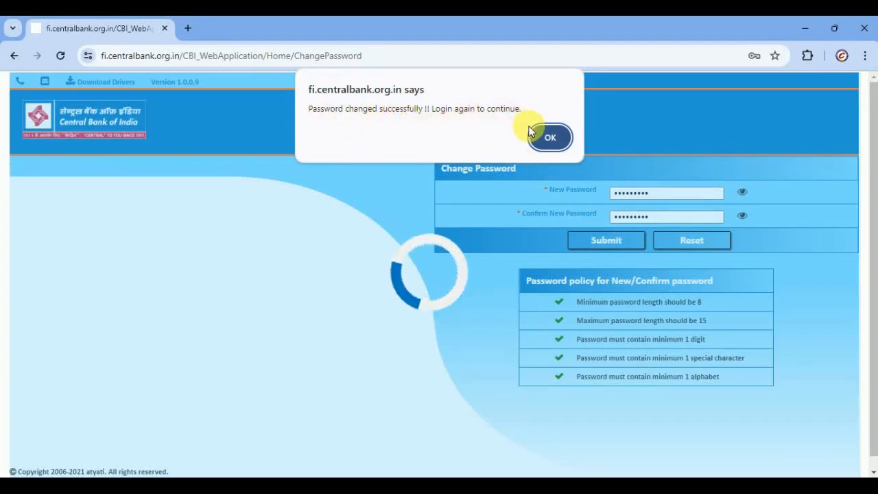
click(550, 138)
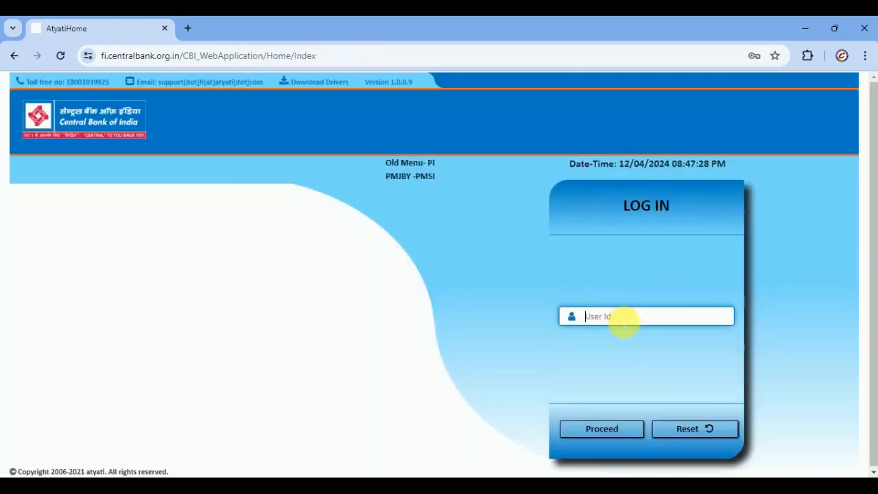
- Log in with the user ID, fingerprint with Aadhaar consent, and the new password
click(622, 317)
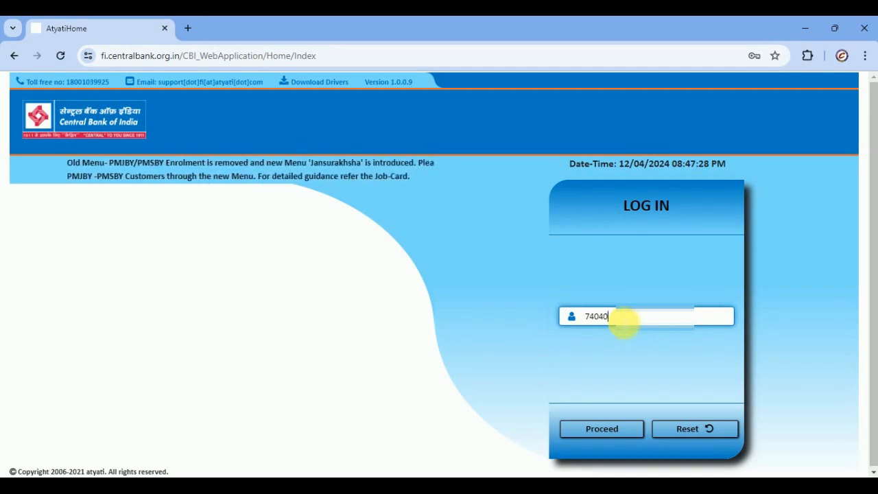
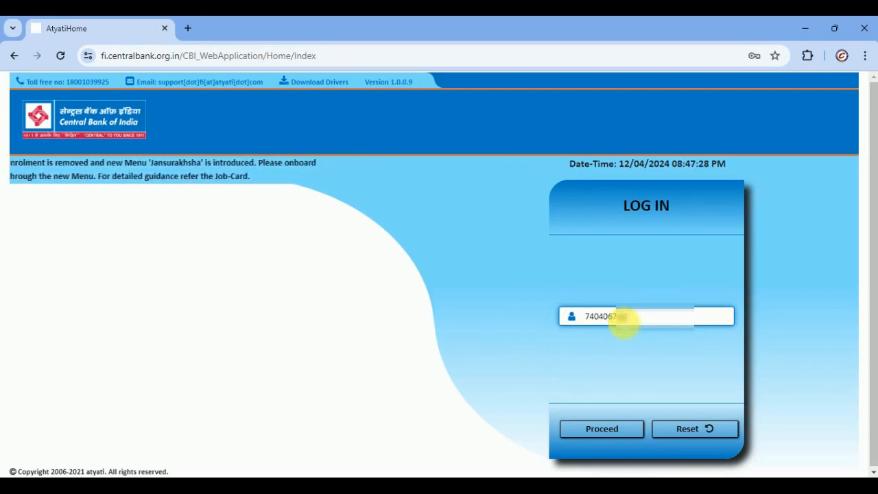
click(602, 428)
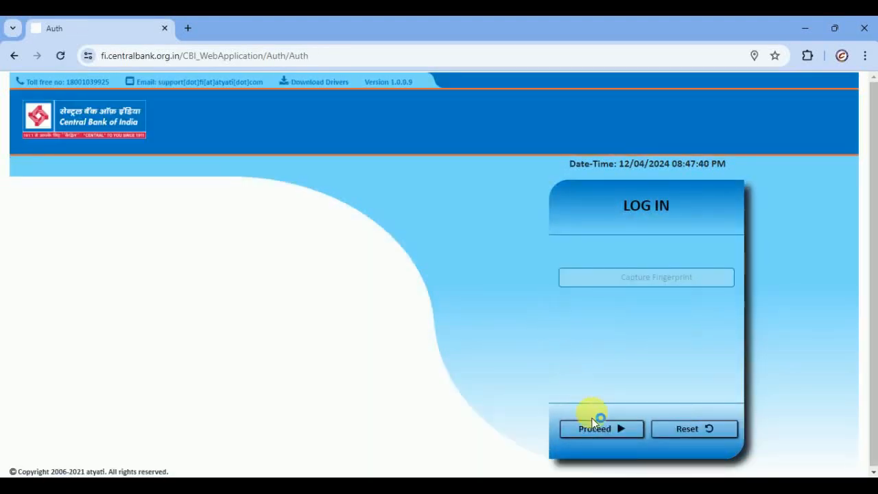
click(594, 425)
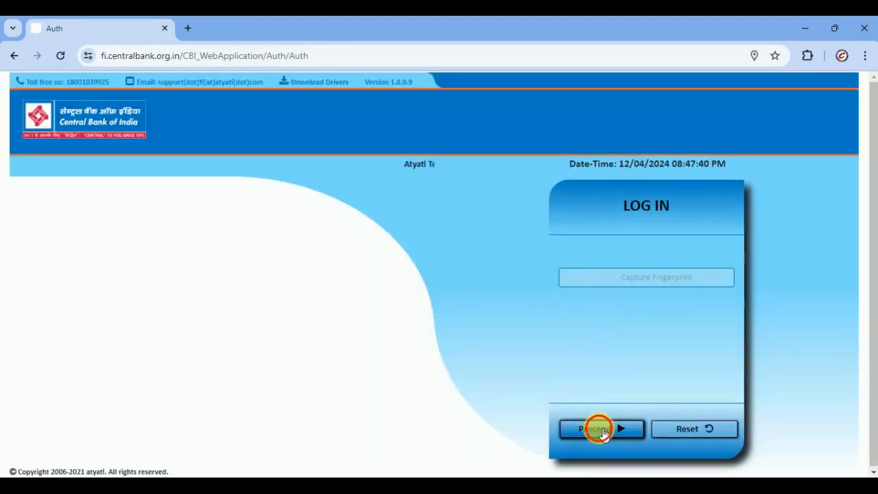
click(412, 275)
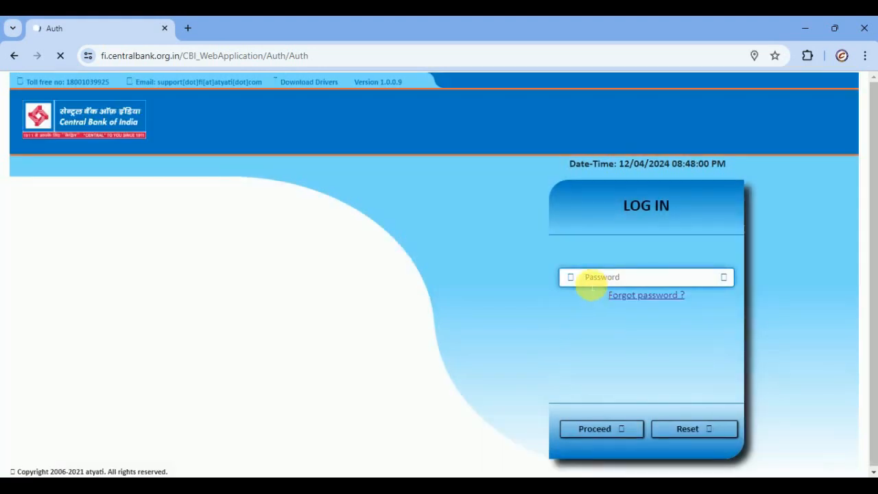
text(•••••••••)
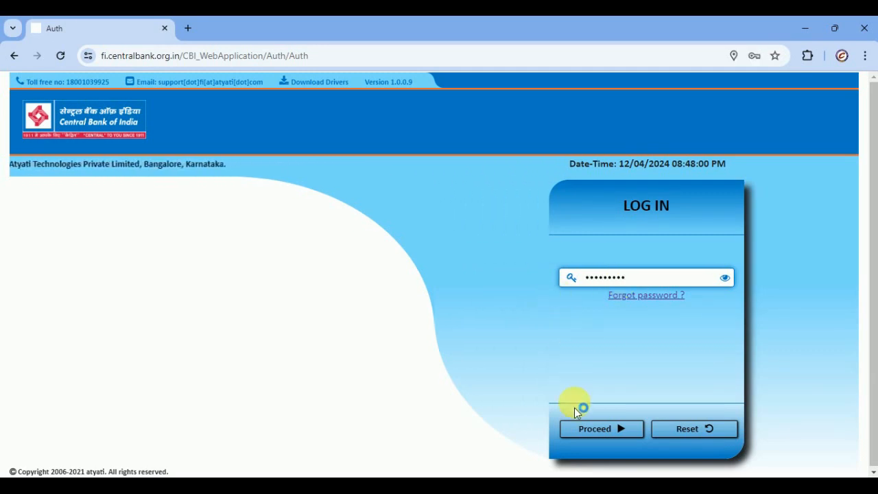
click(605, 429)
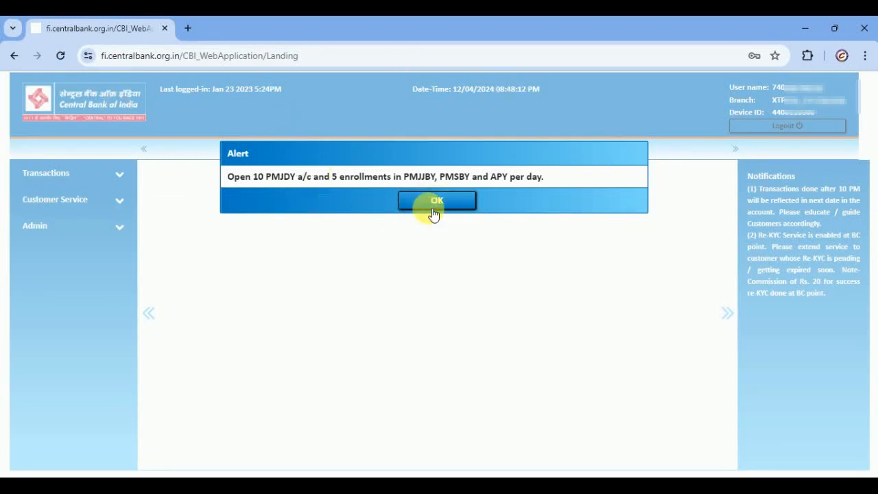
- Dismiss the PMJDY daily-target alert and expand Transactions and Customer Service in the left menu
click(438, 201)
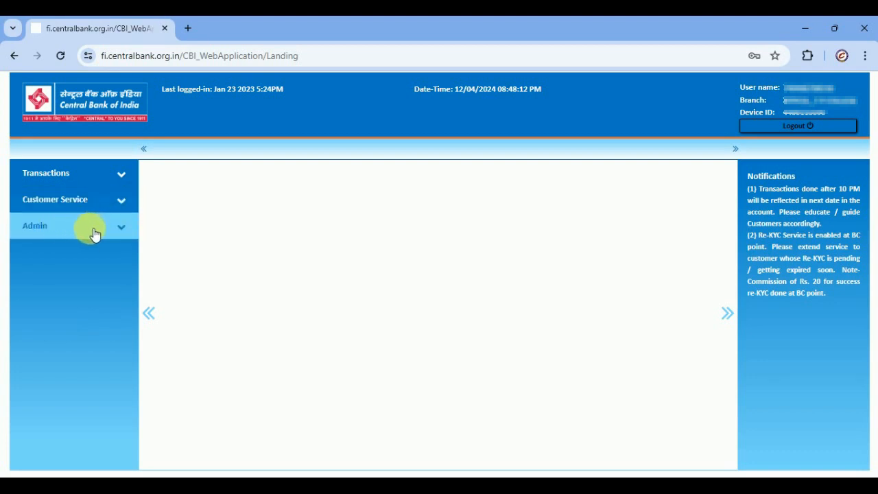
click(110, 178)
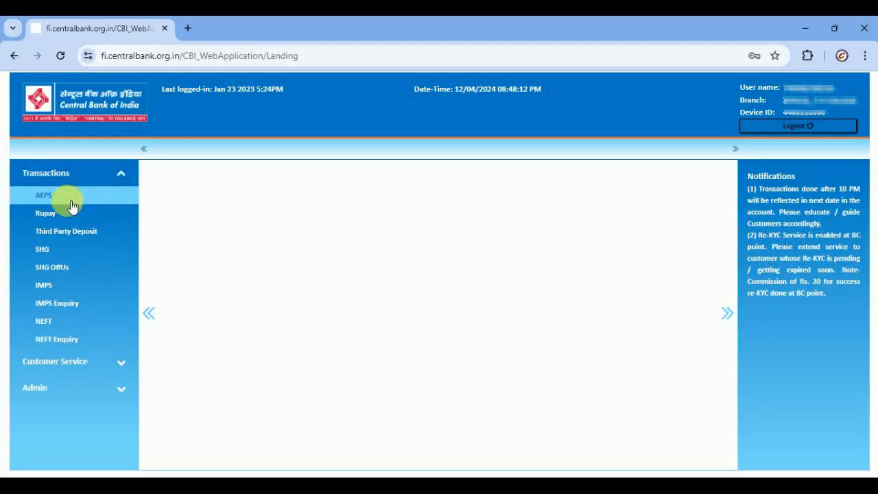
click(121, 236)
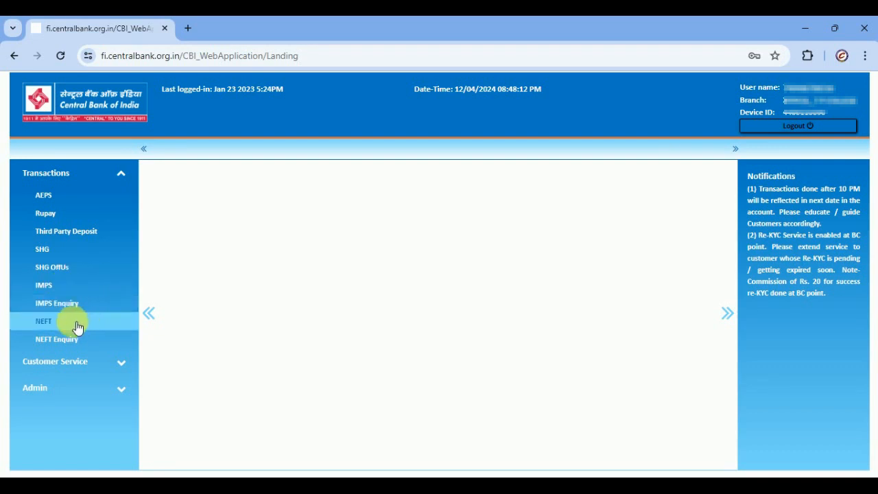
click(118, 368)
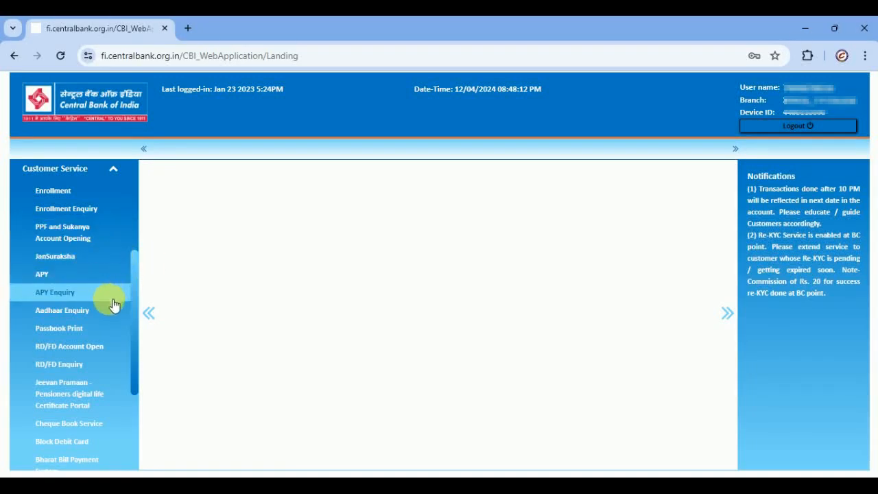
- Browse the sidebar services, expand the Admin section, and return to the Transactions list
scroll(108, 317, down, 1)
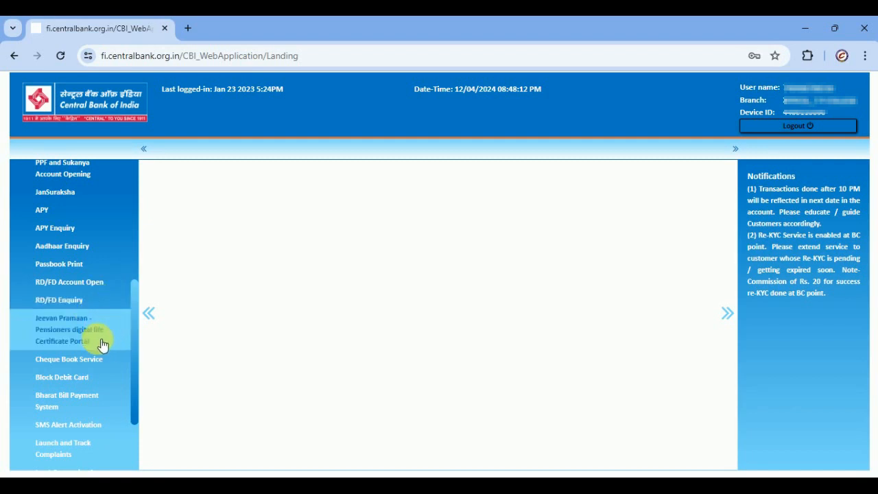
scroll(101, 336, down, 1)
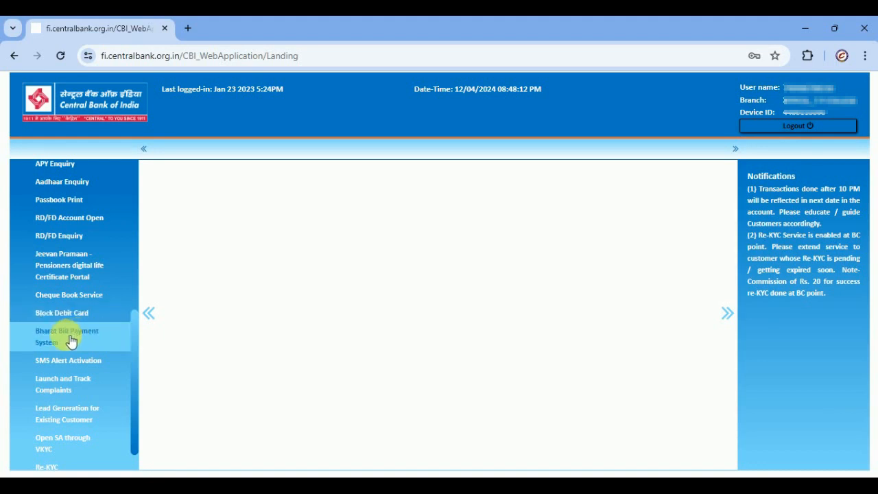
scroll(103, 338, down, 1)
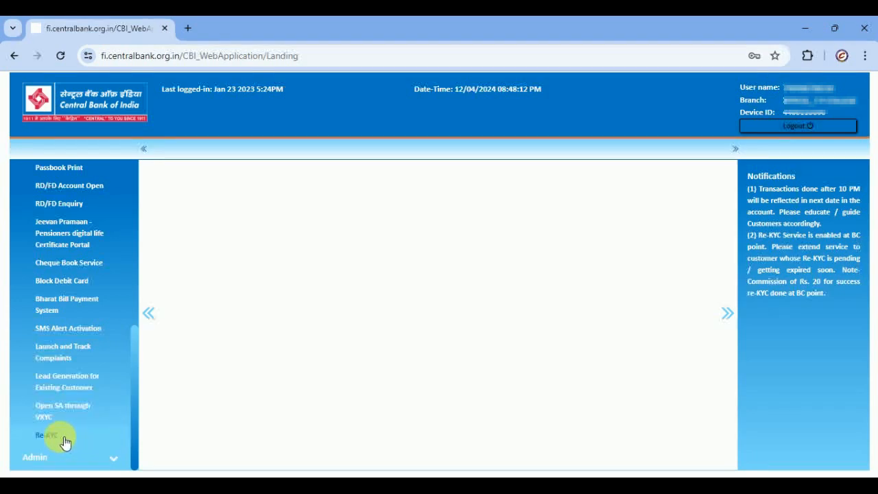
click(89, 456)
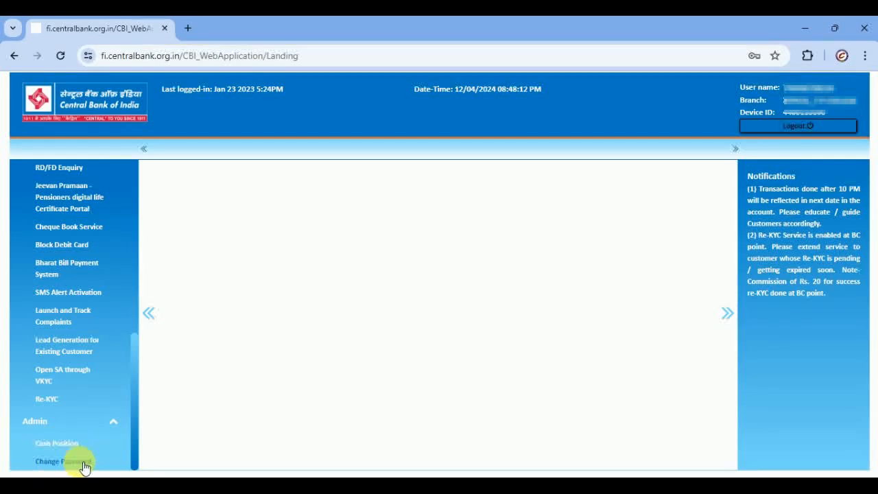
scroll(88, 302, up, 10)
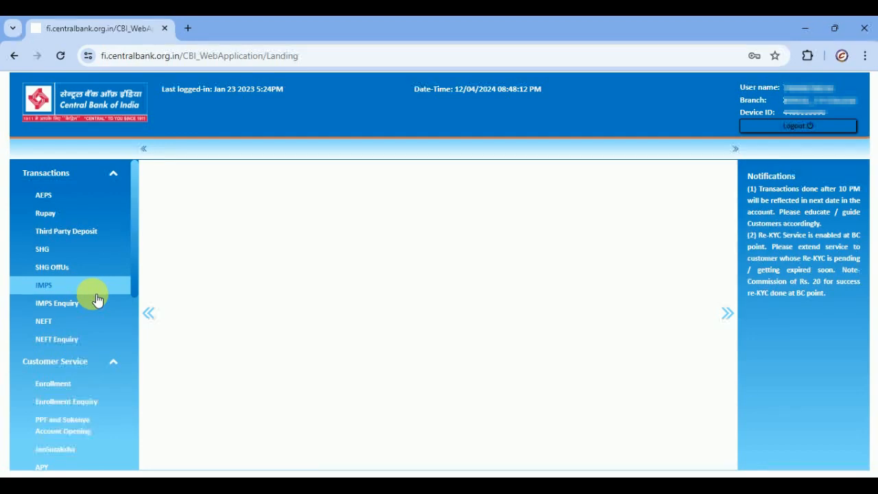
scroll(96, 299, down, 10)
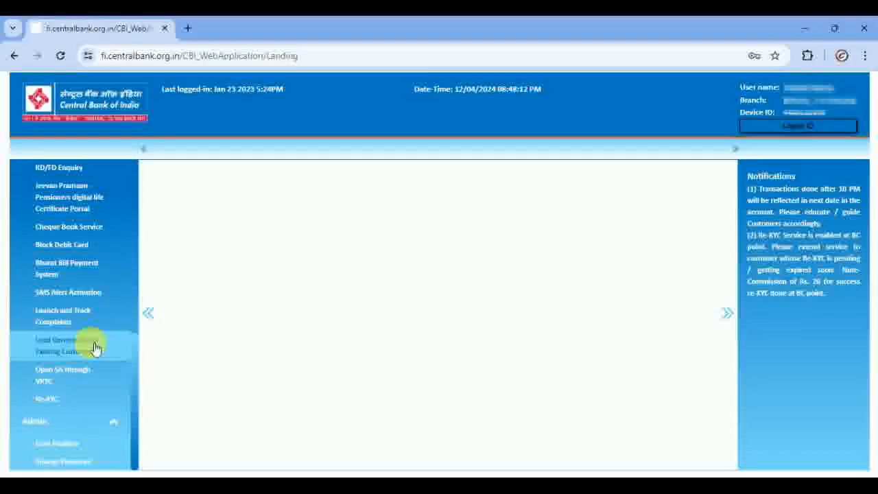
scroll(86, 412, up, 10)
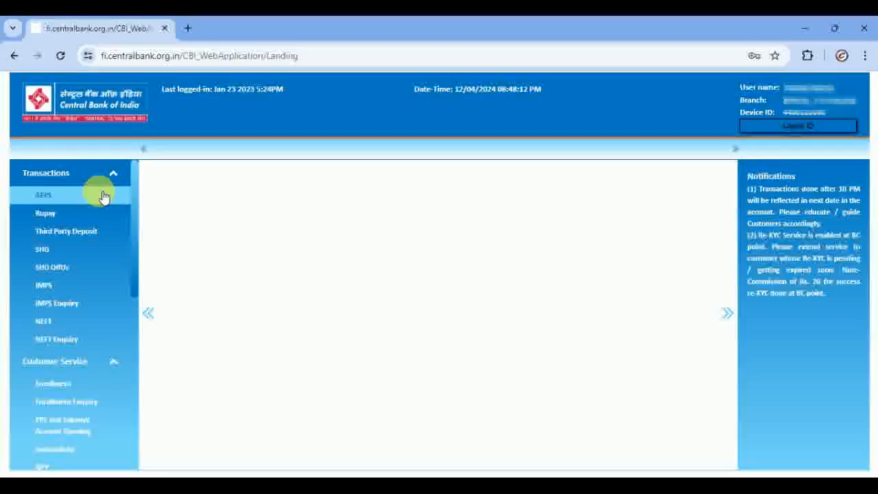
- Fill the AEPS form with Union Bank of India, Balance Enquiry and the customer's Aadhaar number, then submit
click(102, 196)
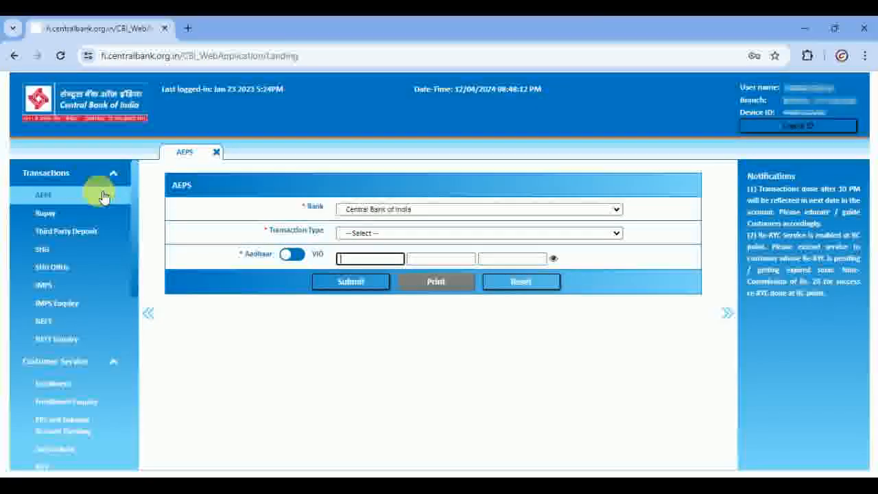
click(412, 210)
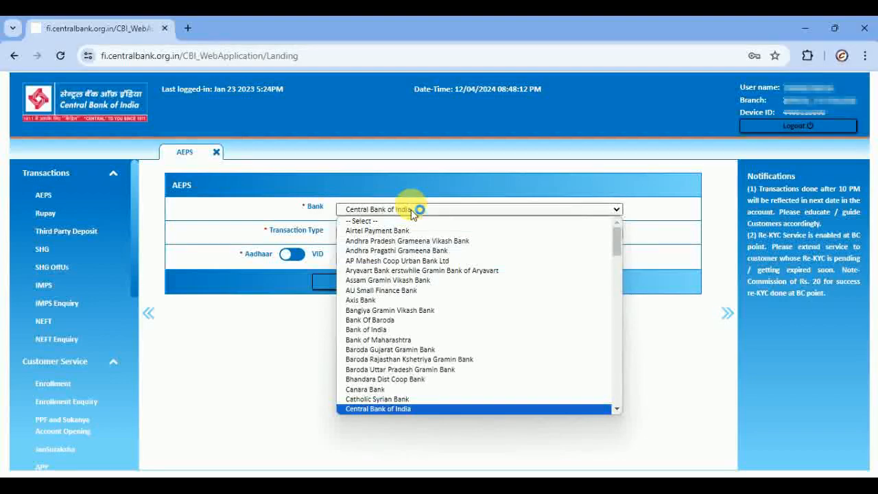
key(u)
key(u)
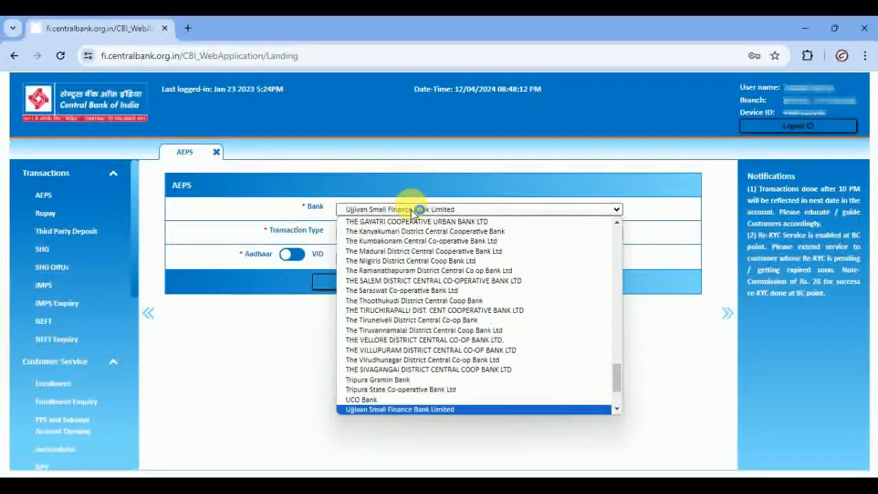
key(u)
key(Return)
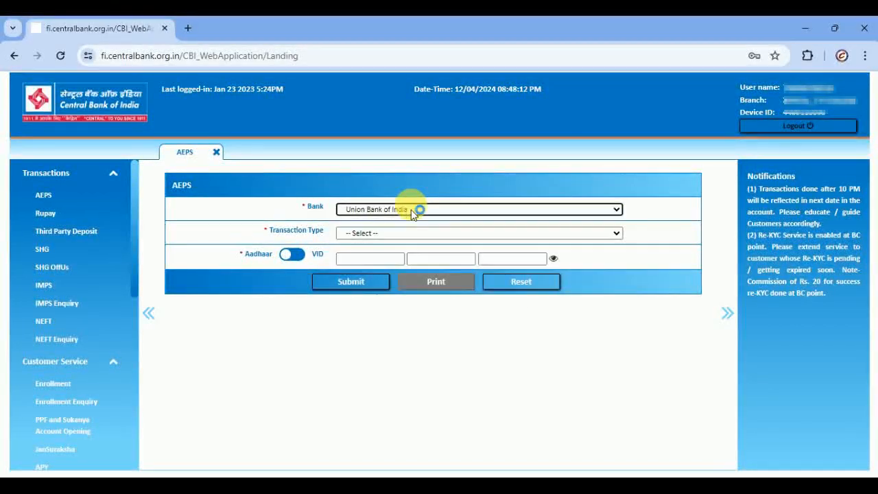
click(412, 233)
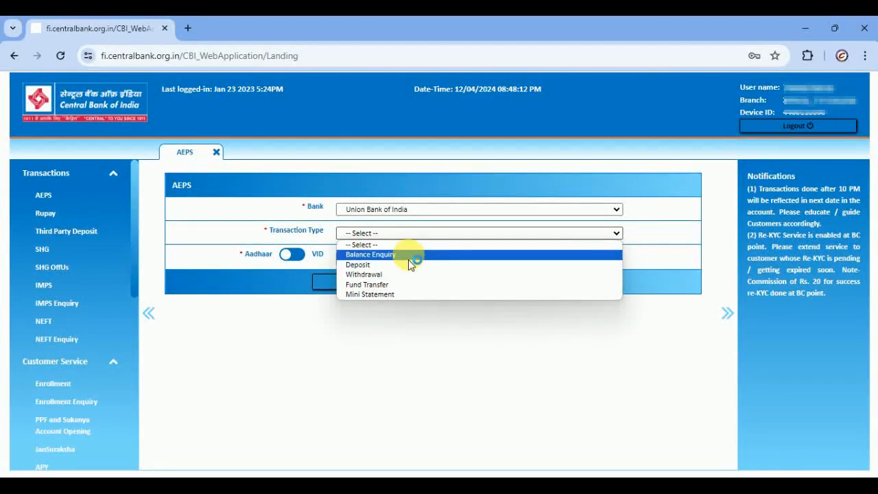
click(407, 255)
click(377, 261)
text(•••••••)
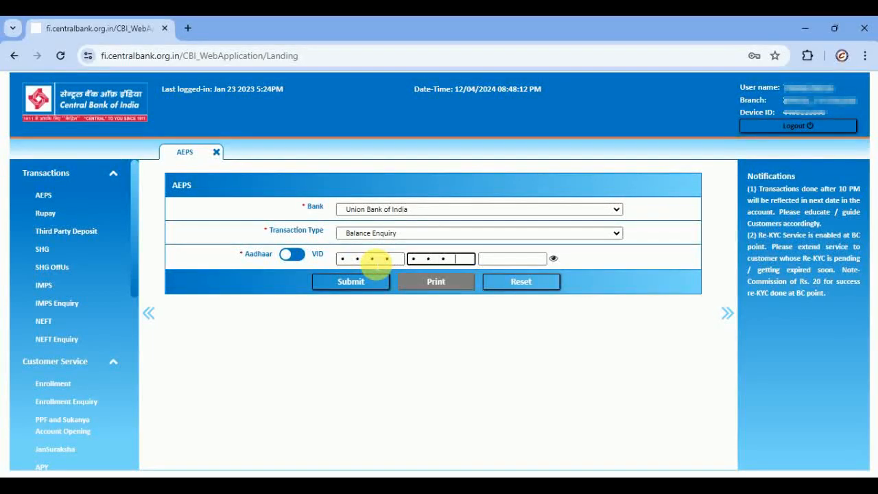
text(•••••)
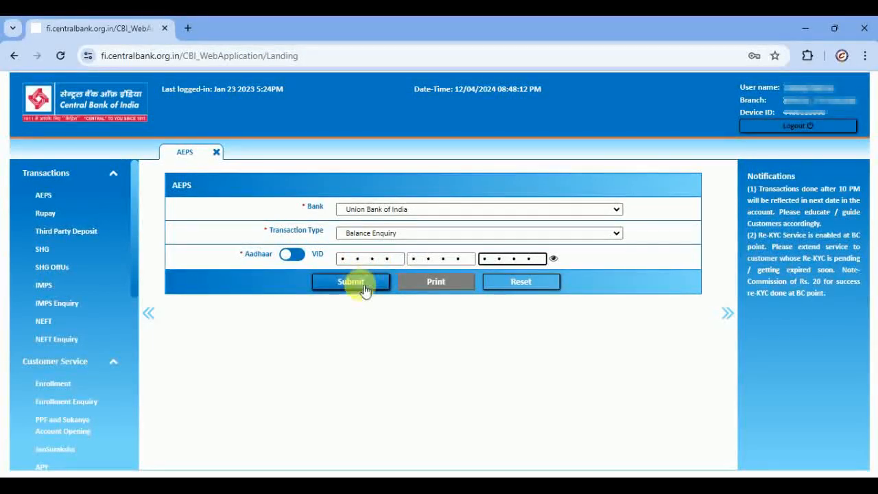
click(366, 287)
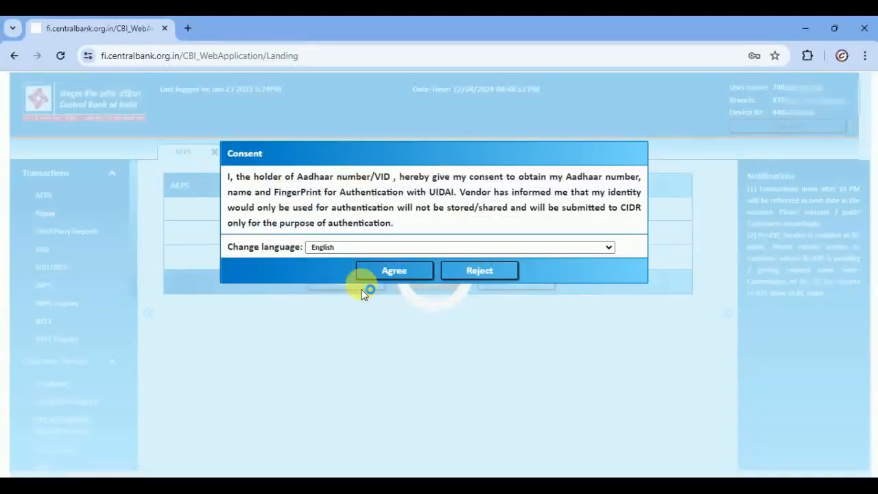
- Give Aadhaar consent, then highlight the 5.34 available balance and RR Number rows in the summary
click(394, 271)
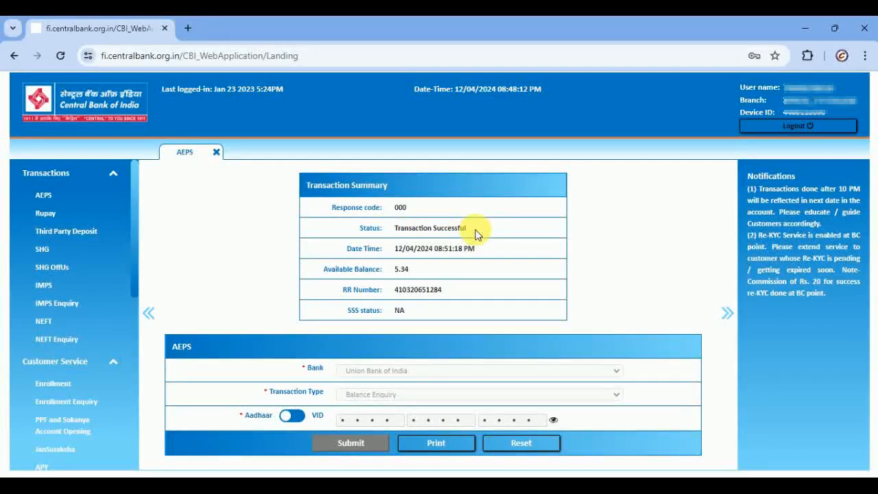
drag(328, 270, 431, 269)
click(432, 269)
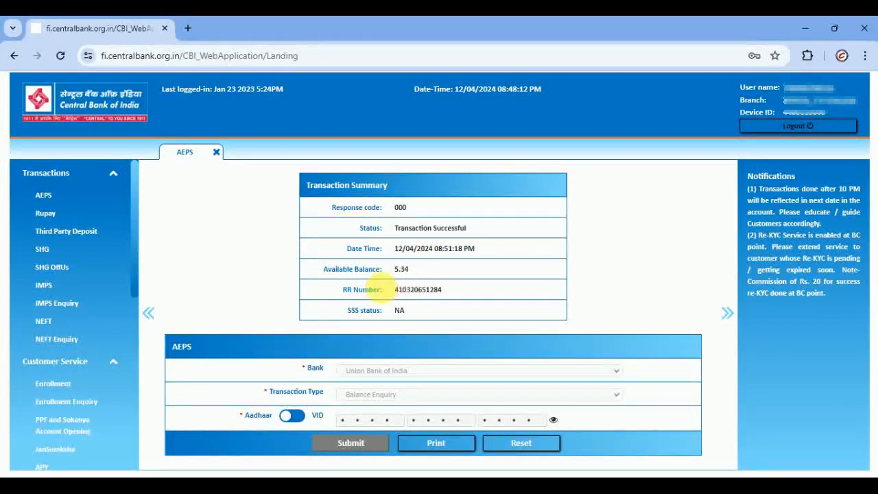
drag(343, 291, 452, 297)
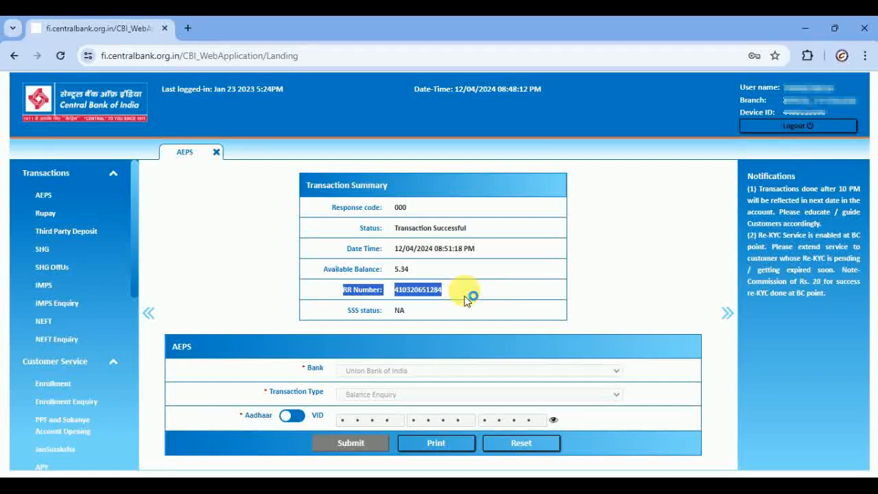
click(376, 317)
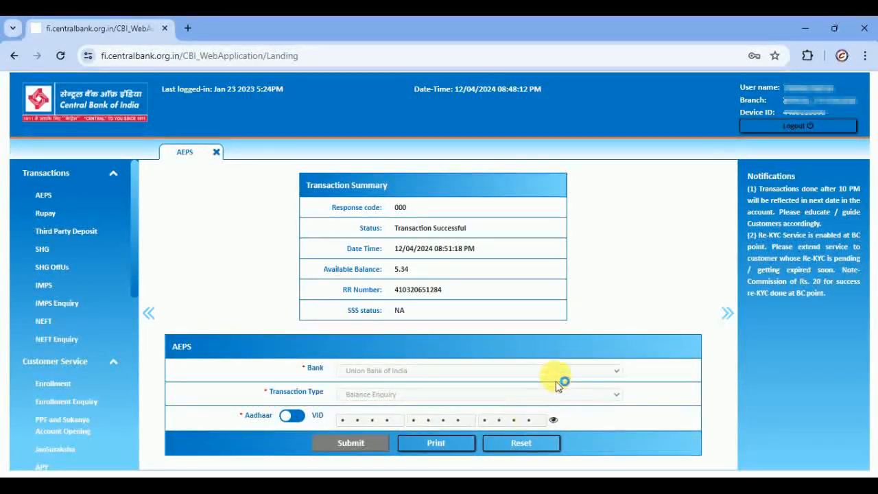
click(463, 444)
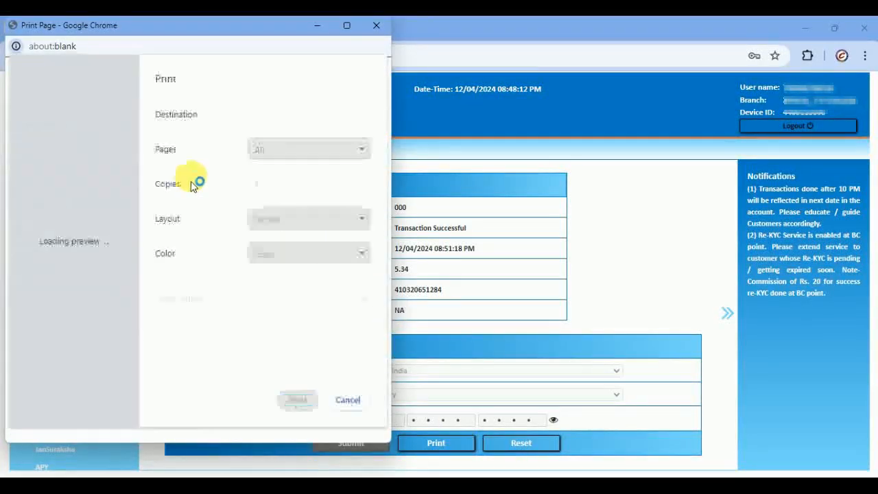
click(347, 400)
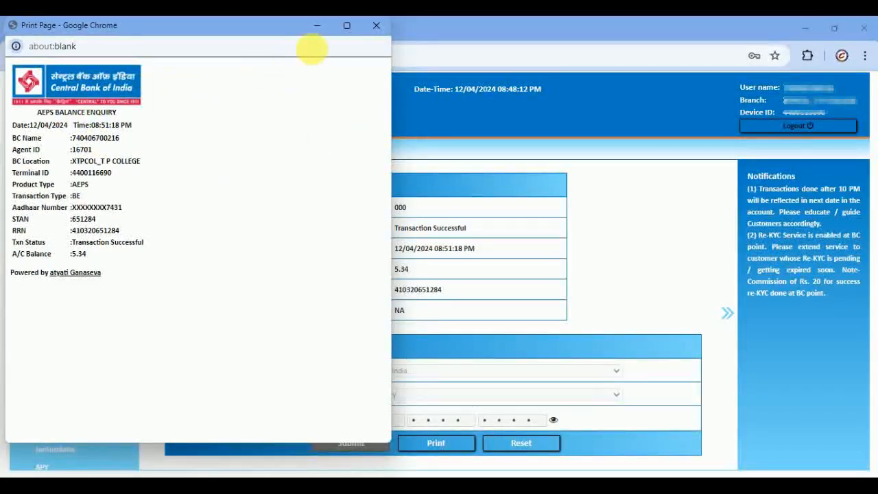
click(376, 24)
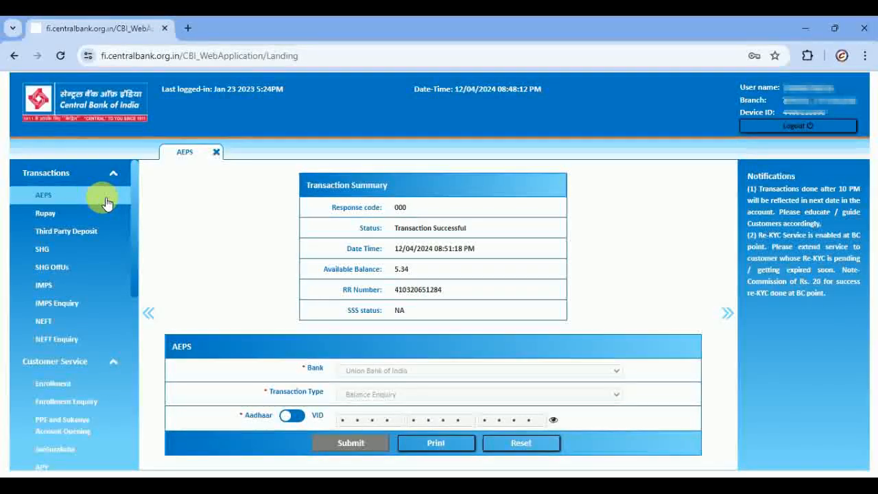
- Reload a blank AEPS form with Central Bank of India as bank and Mini Statement as transaction type
click(103, 201)
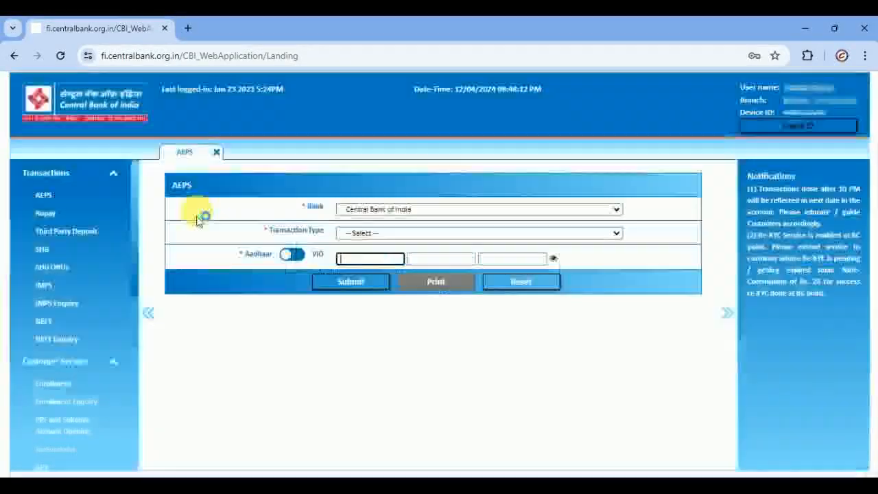
click(378, 211)
click(377, 211)
click(374, 233)
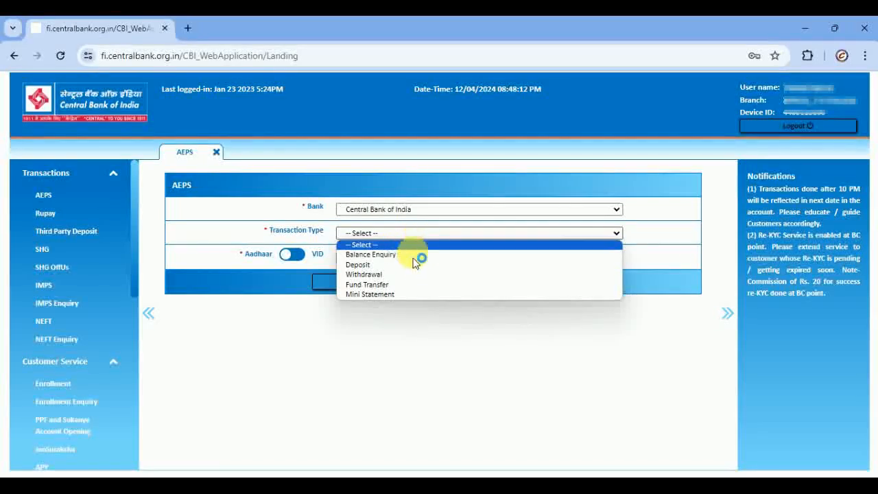
click(404, 294)
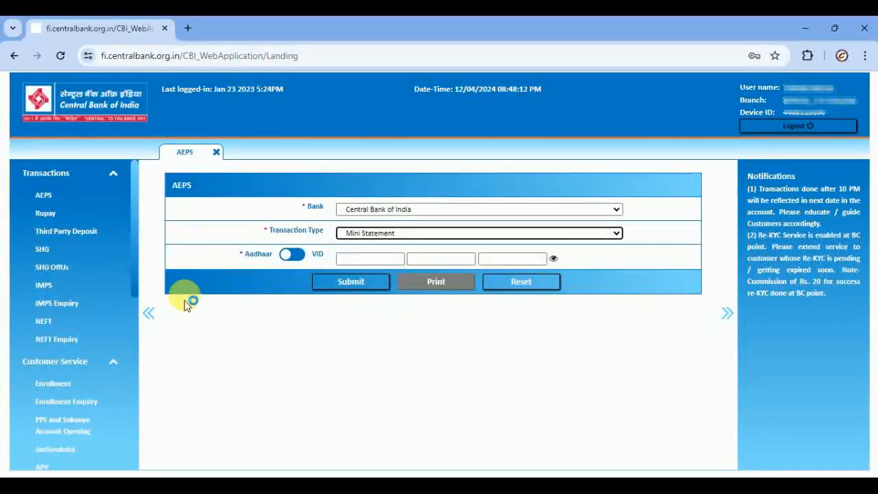
scroll(107, 362, down, 1)
scroll(103, 343, down, 1)
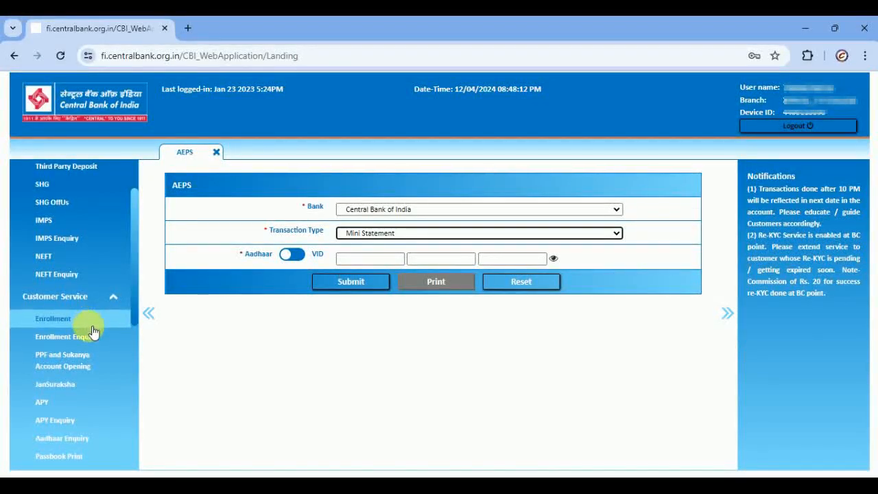
scroll(93, 331, down, 3)
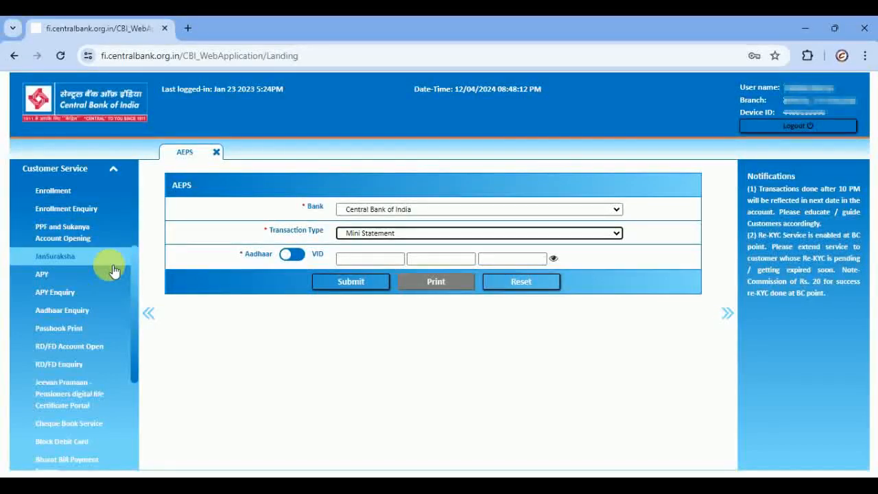
scroll(112, 306, down, 3)
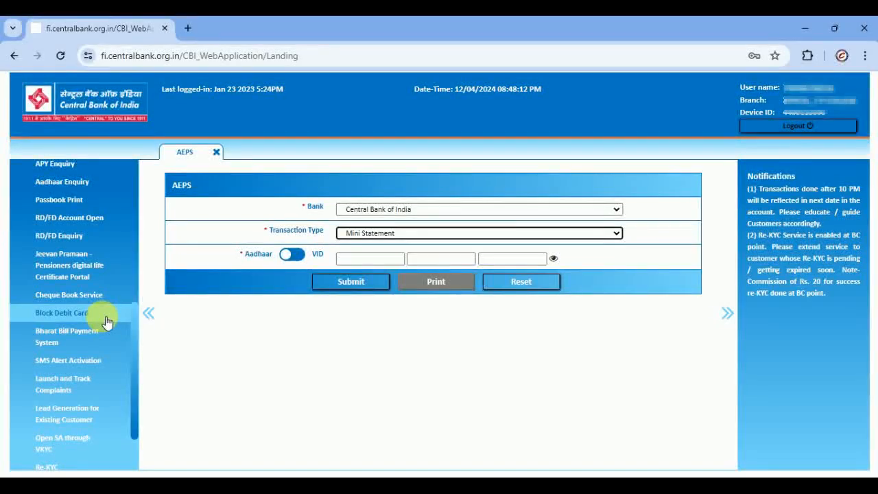
scroll(101, 343, down, 2)
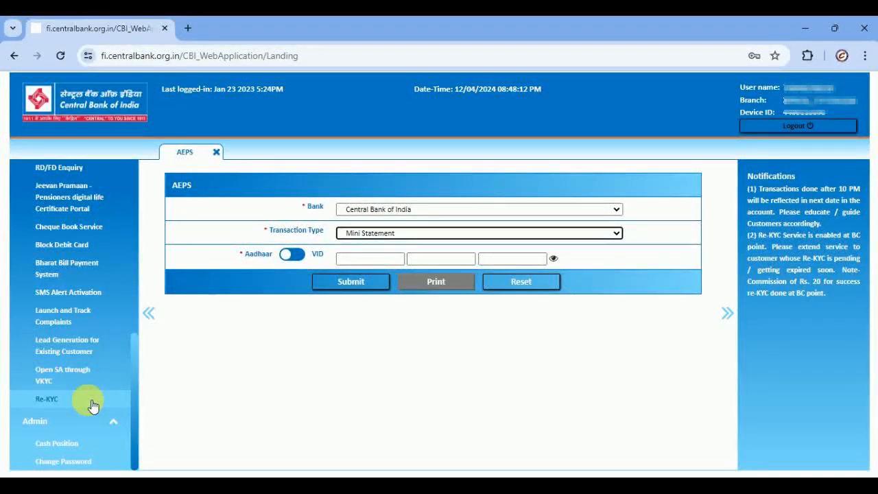
- Open the blank Re-KYC form, close the AEPS tab, and look through the form to the Declaration
click(94, 405)
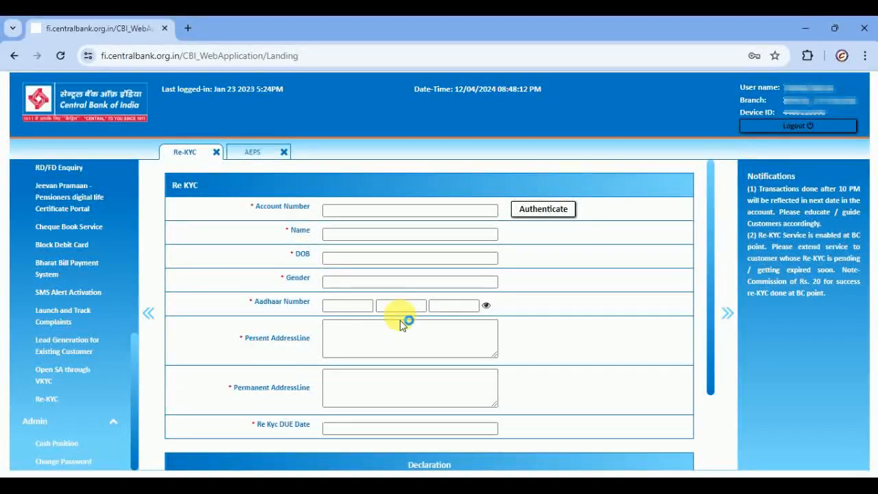
click(411, 254)
scroll(410, 252, down, 3)
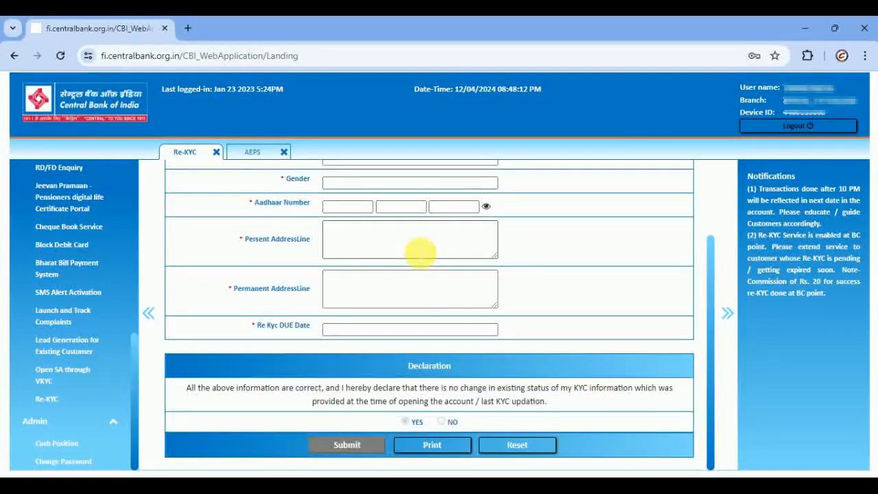
scroll(419, 252, up, 3)
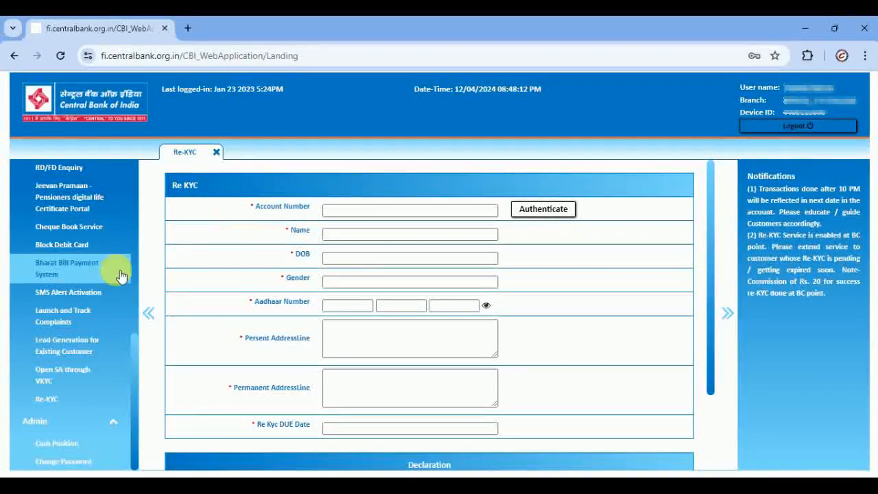
scroll(76, 270, up, 5)
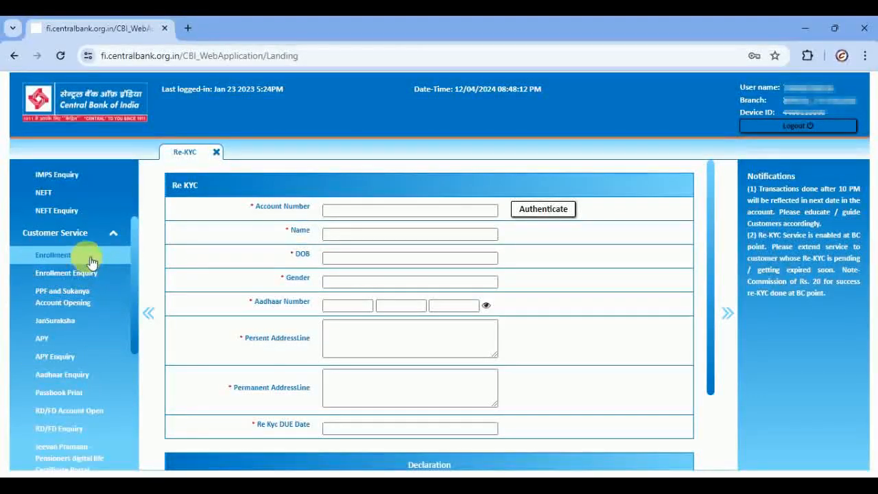
- Start an E-KYC Enrollment with product CNT-BACHAT-FI-BC-ALL-INR
click(86, 254)
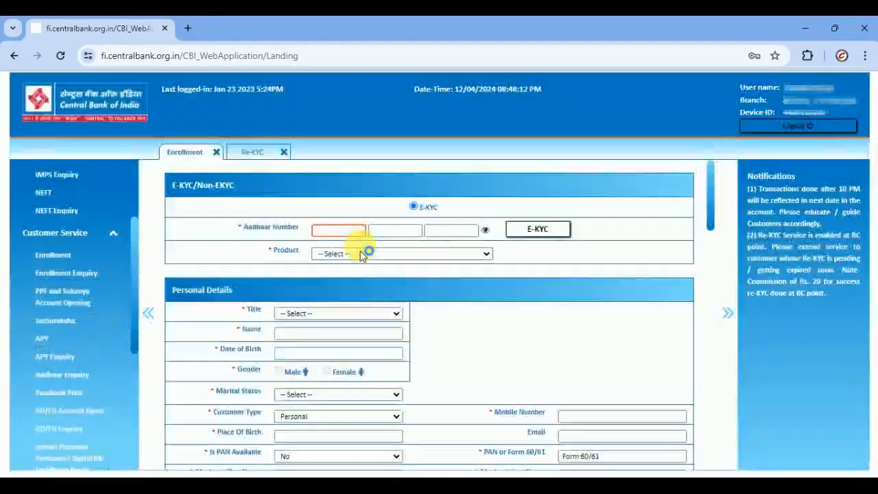
click(413, 212)
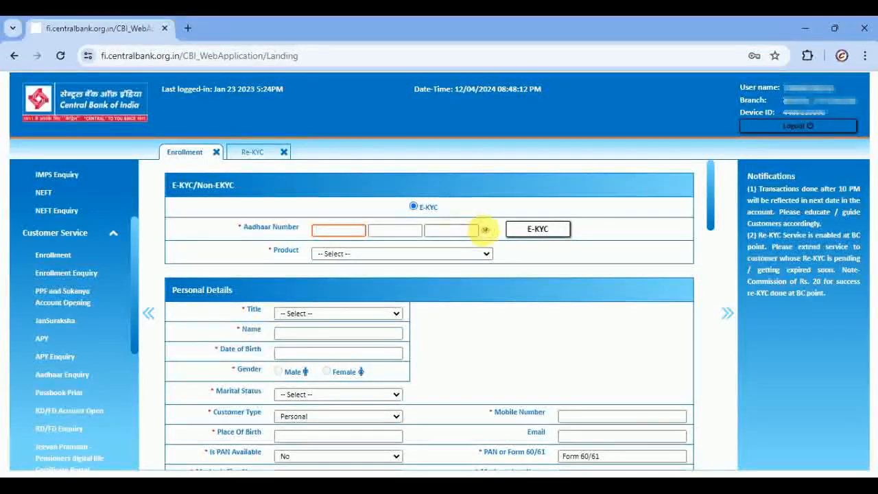
click(387, 254)
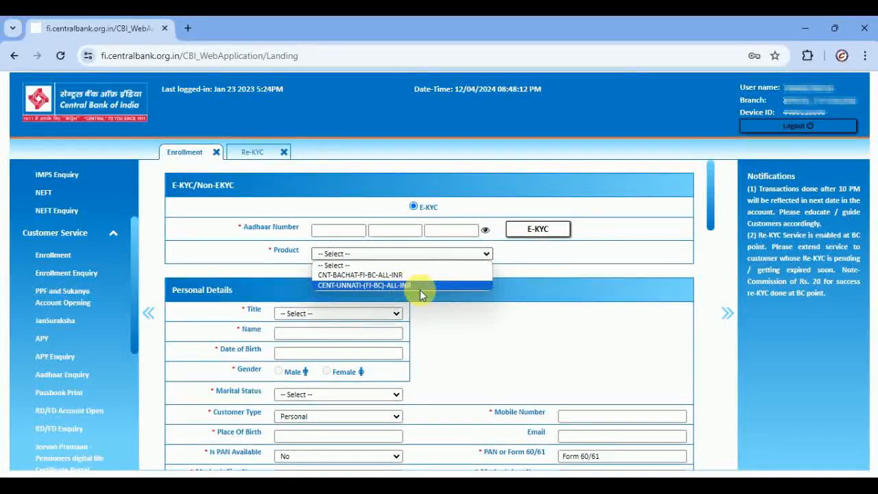
click(419, 275)
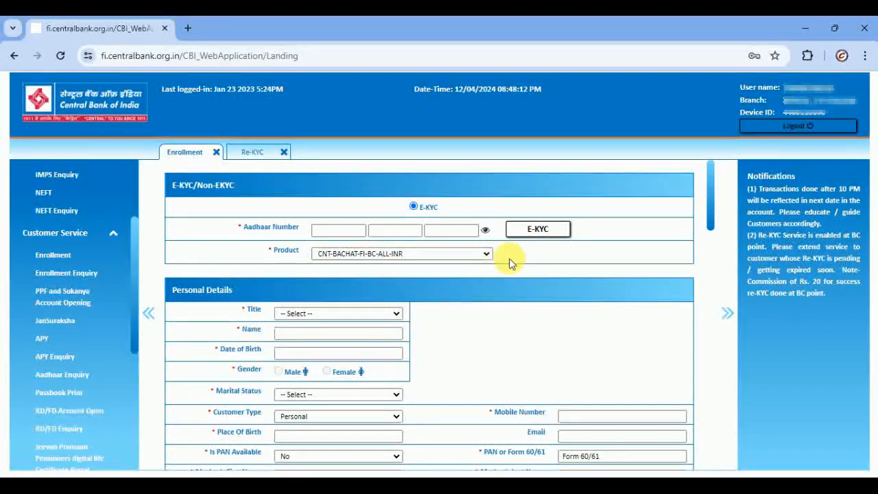
click(343, 319)
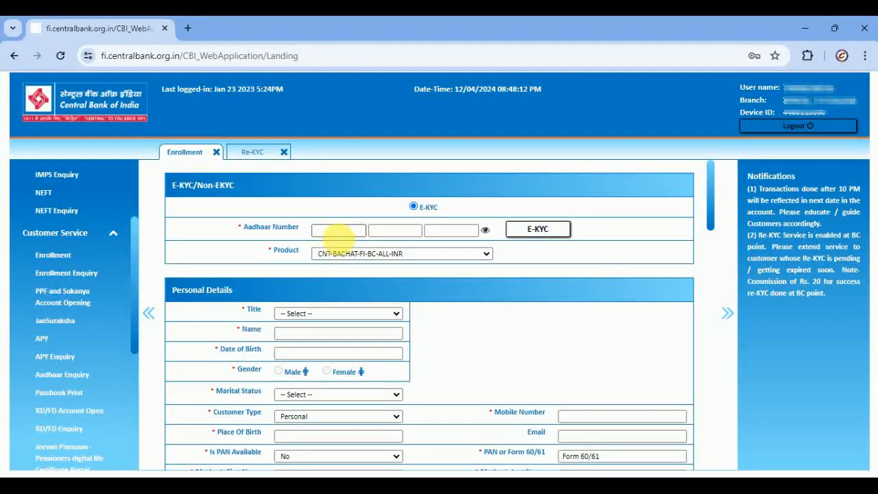
- Run E-KYC, dismiss the invalid Aadhaar warning, and set the title to Mr
click(553, 231)
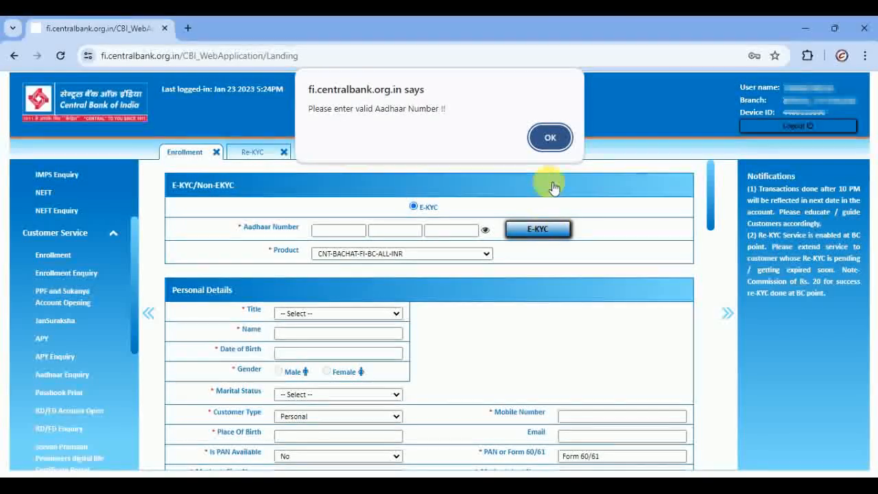
click(557, 135)
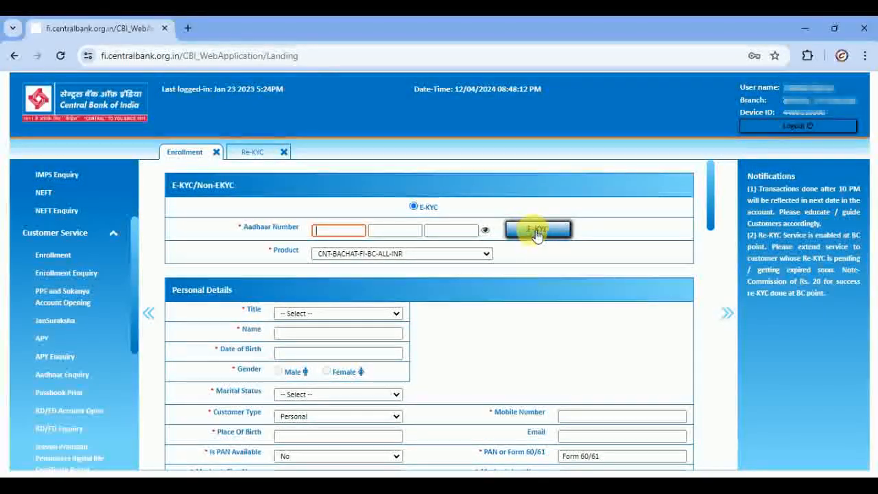
scroll(402, 290, down, 1)
click(369, 248)
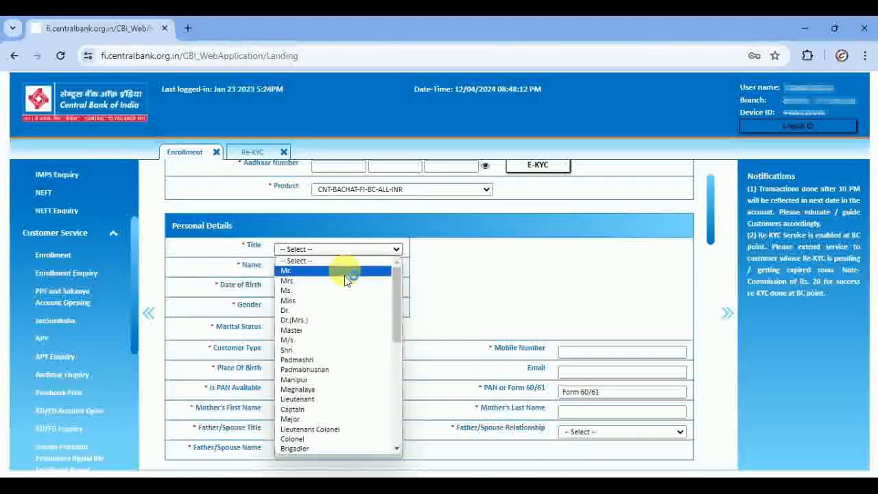
click(345, 273)
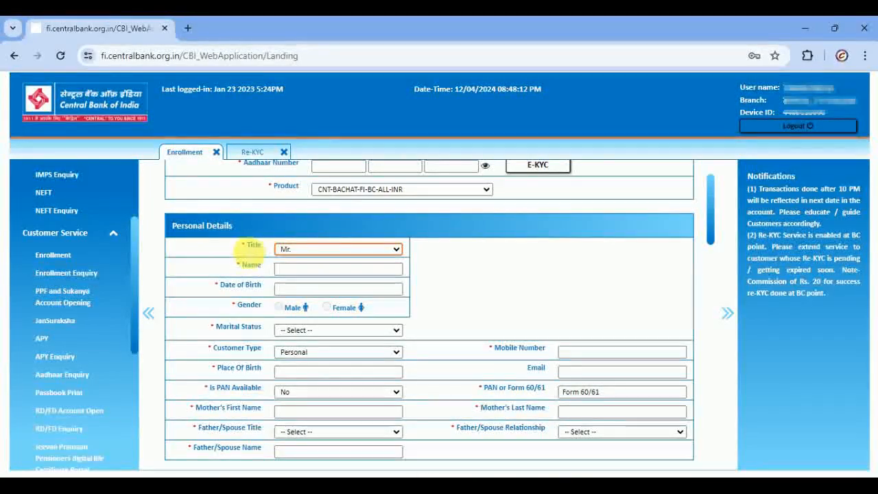
- Leave marital status unset and keep customer type as Personal
click(336, 269)
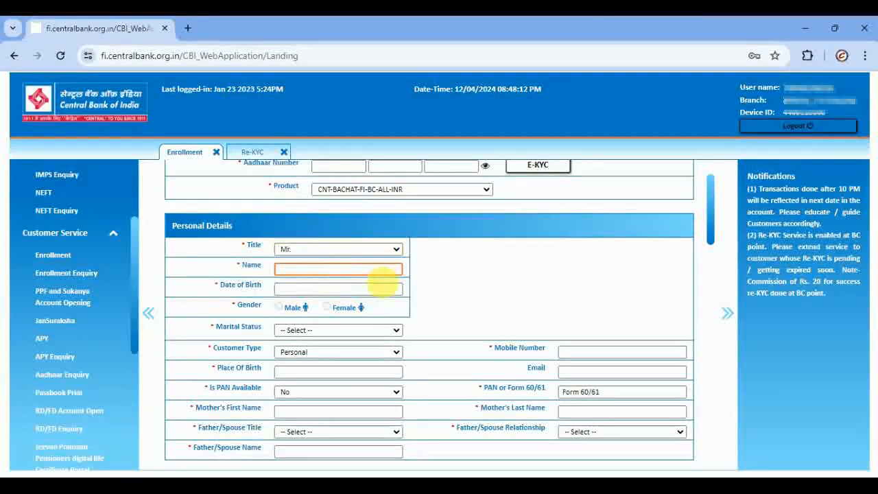
scroll(449, 275, down, 1)
scroll(410, 260, up, 2)
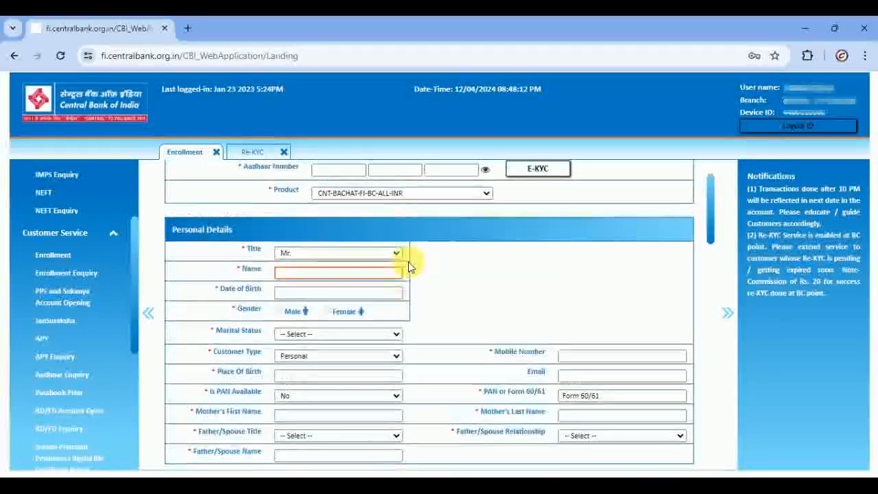
scroll(398, 282, down, 1)
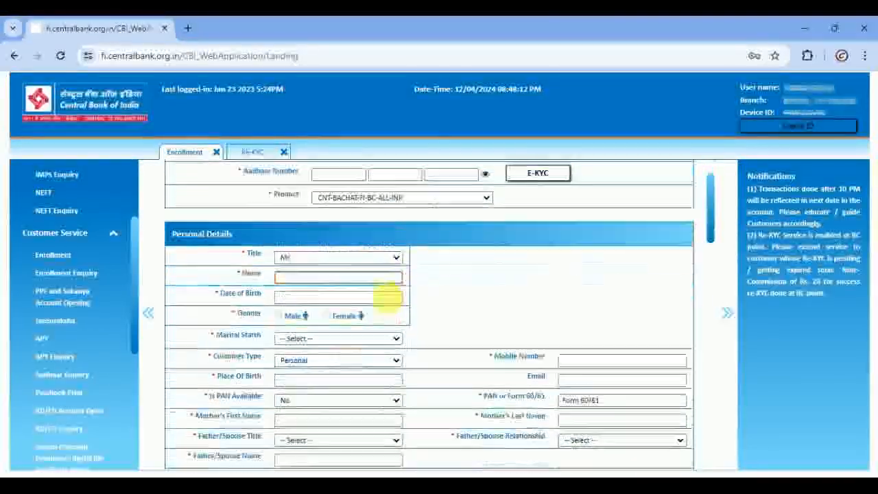
scroll(336, 312, down, 1)
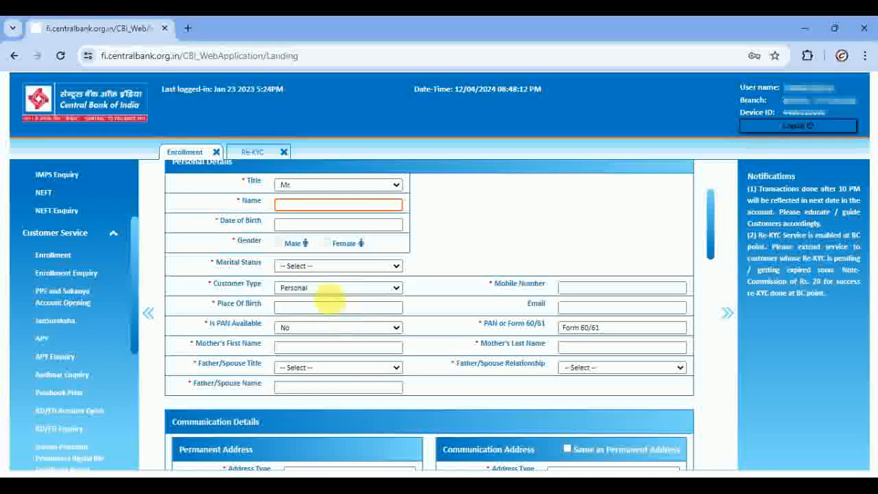
click(317, 266)
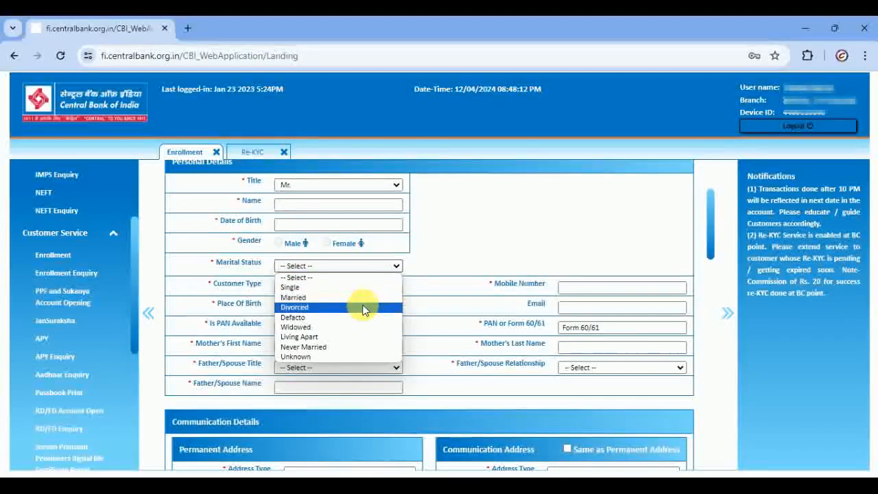
click(486, 246)
click(310, 289)
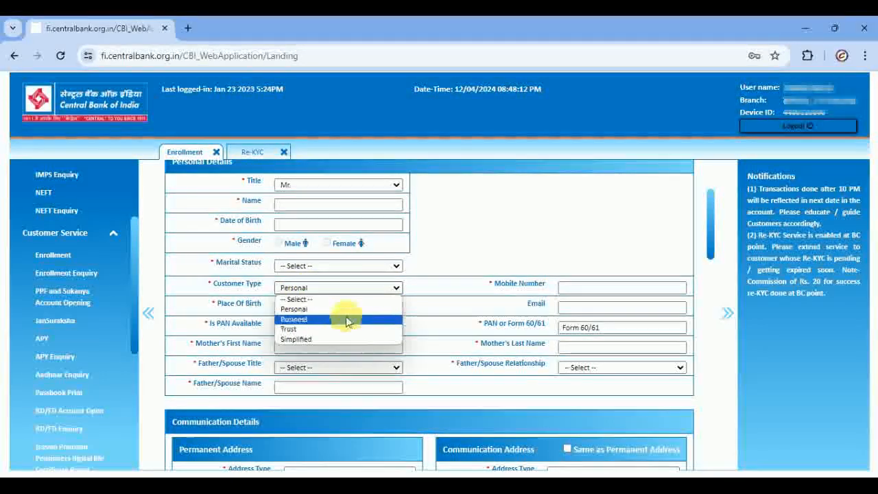
click(507, 264)
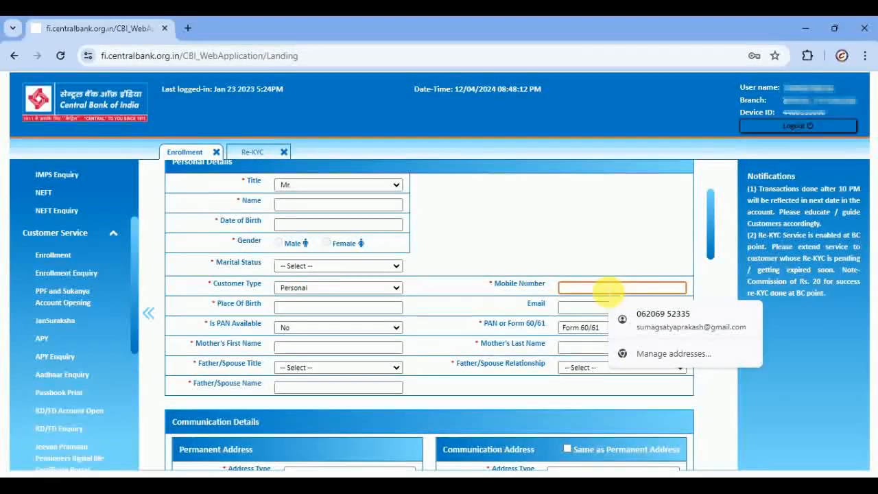
- Pass Place Of Birth and Email, keep PAN Available as No, then visit the mother's name fields
click(374, 310)
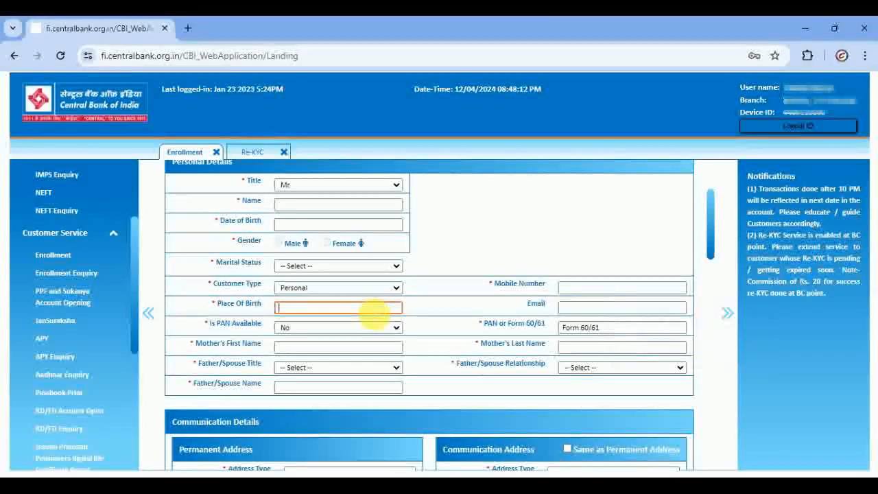
click(583, 306)
scroll(411, 315, down, 1)
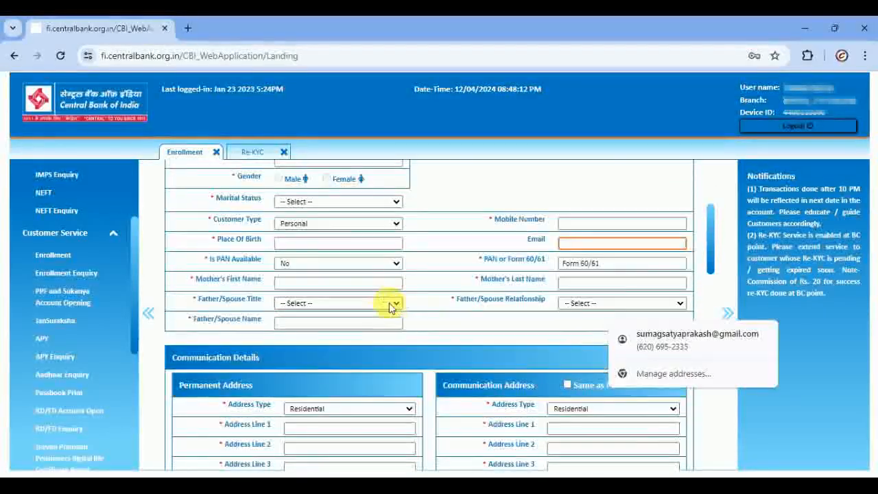
click(350, 267)
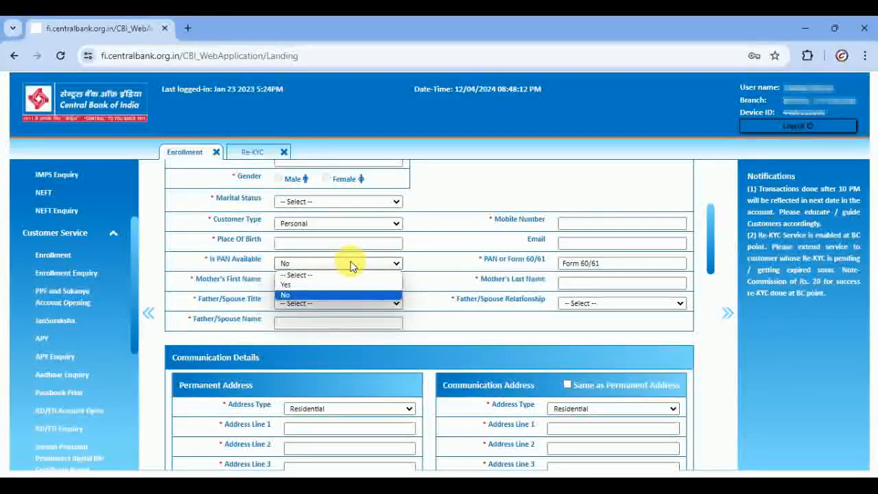
click(514, 271)
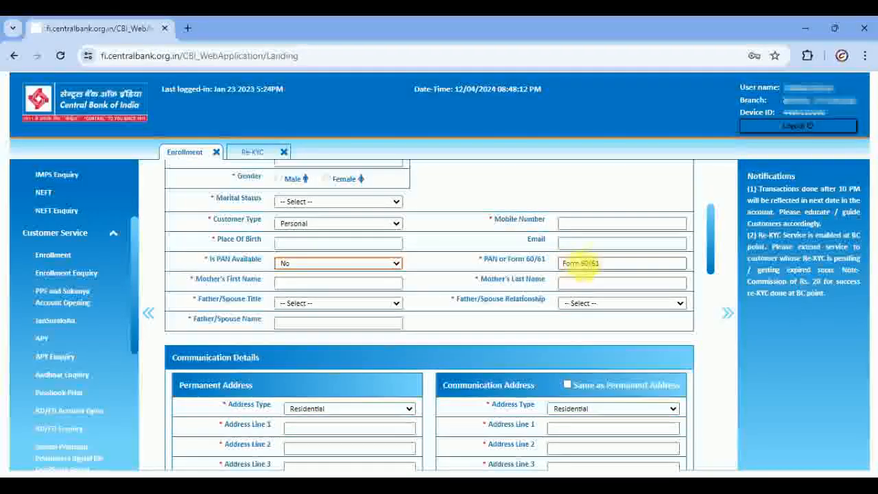
click(295, 281)
click(597, 281)
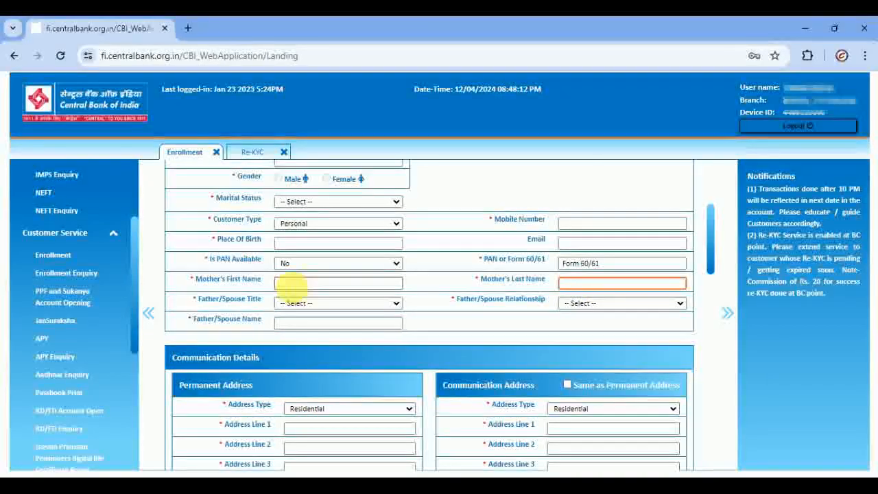
- Set Father/Spouse title to Mr. and relationship to Father
click(345, 304)
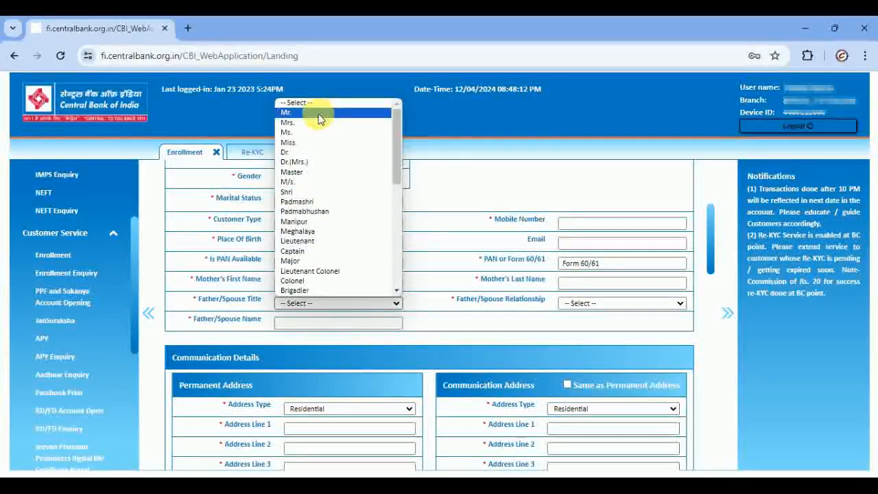
click(326, 123)
click(330, 305)
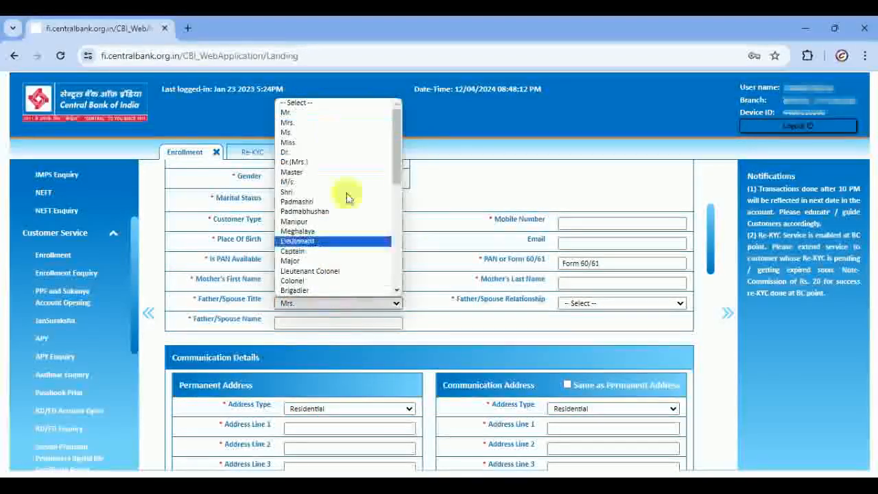
click(302, 111)
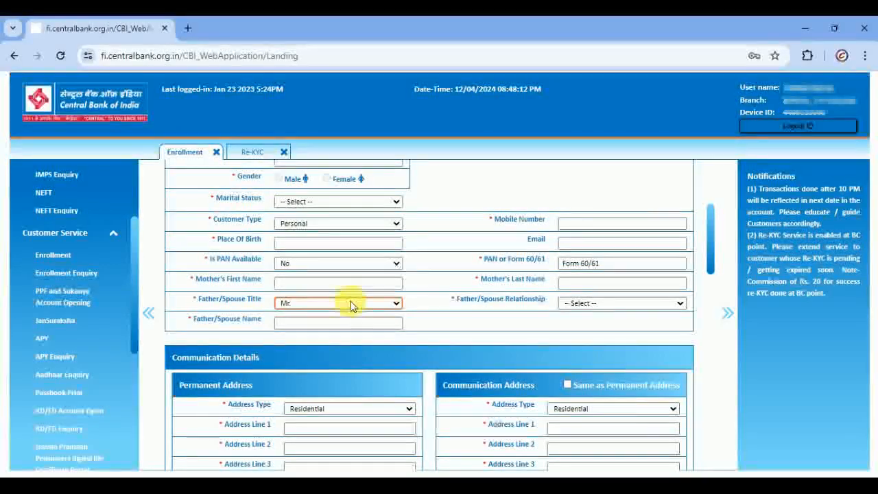
click(575, 305)
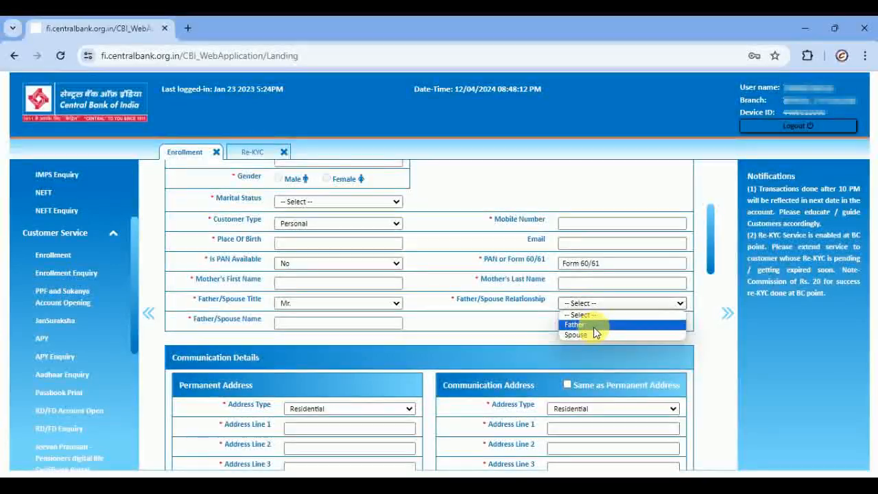
click(591, 327)
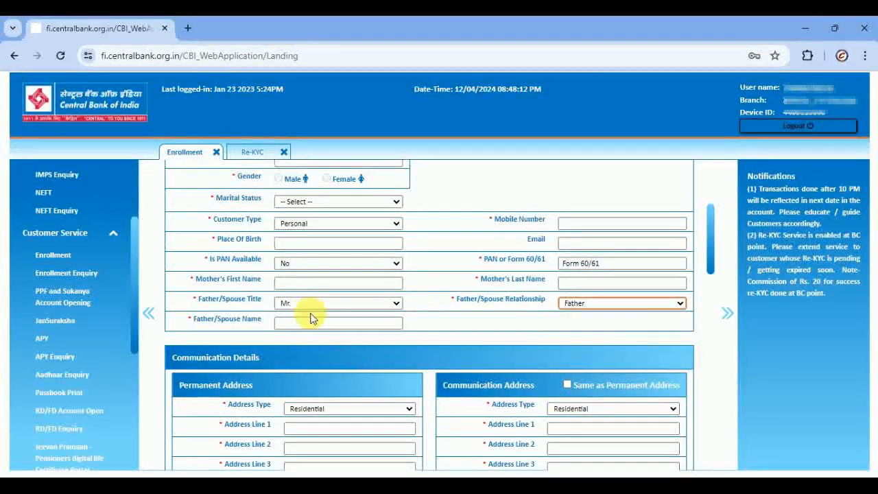
click(314, 321)
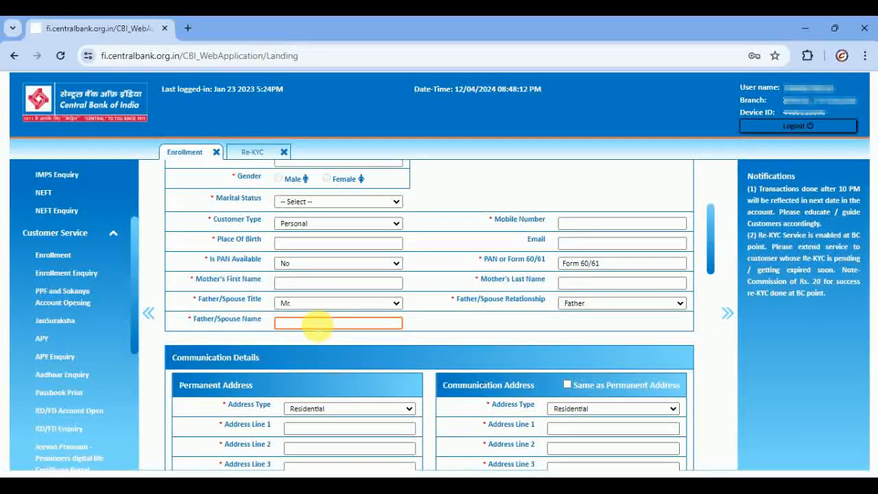
scroll(288, 305, down, 1)
scroll(302, 288, down, 2)
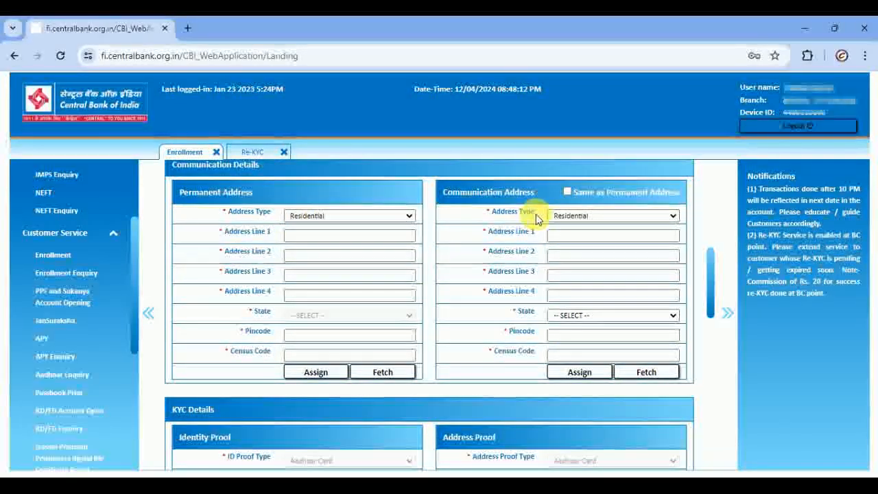
click(336, 236)
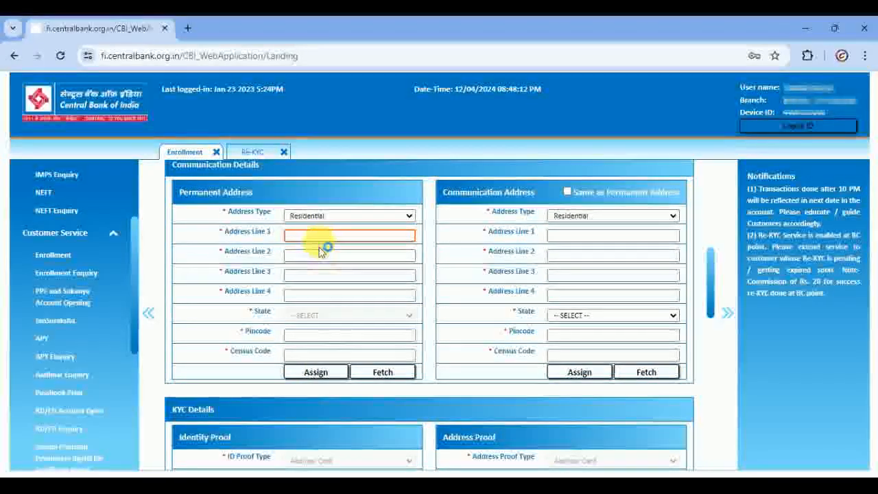
scroll(327, 254, up, 1)
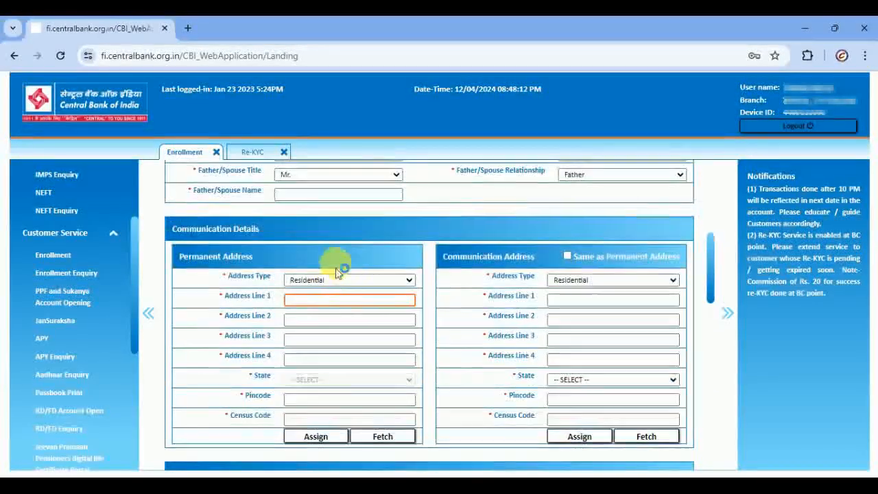
scroll(420, 310, down, 1)
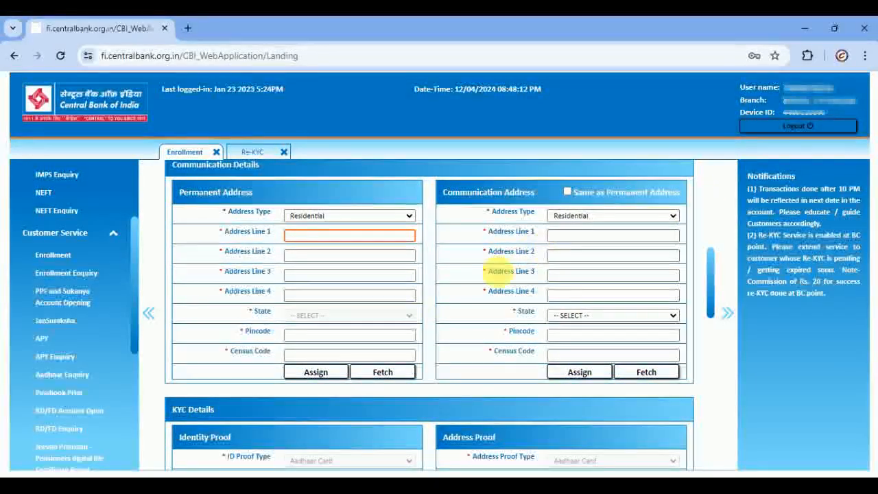
scroll(402, 350, down, 1)
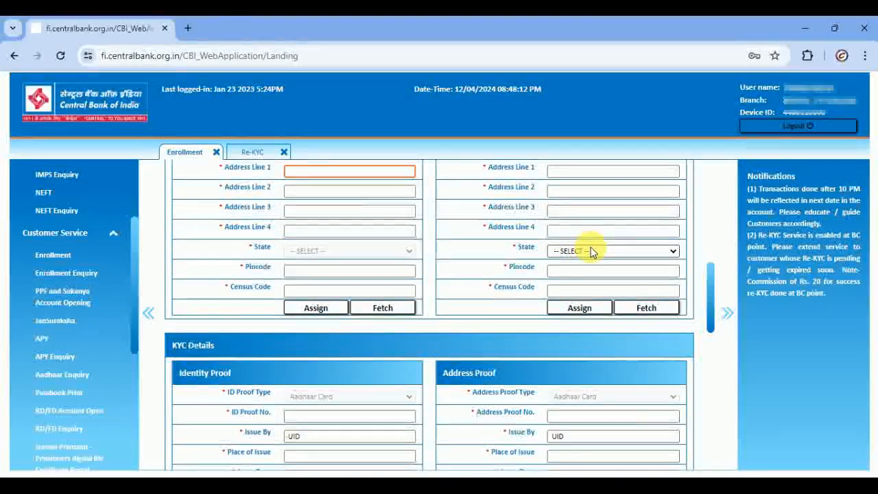
scroll(332, 315, down, 2)
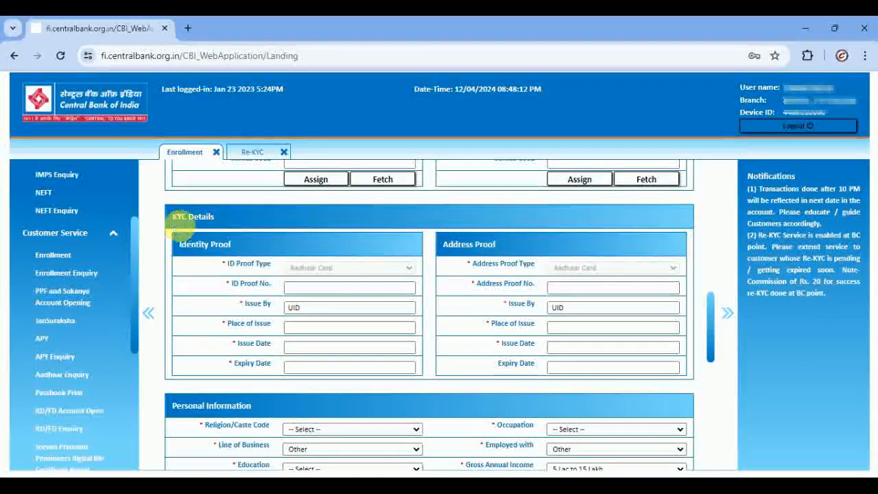
click(348, 289)
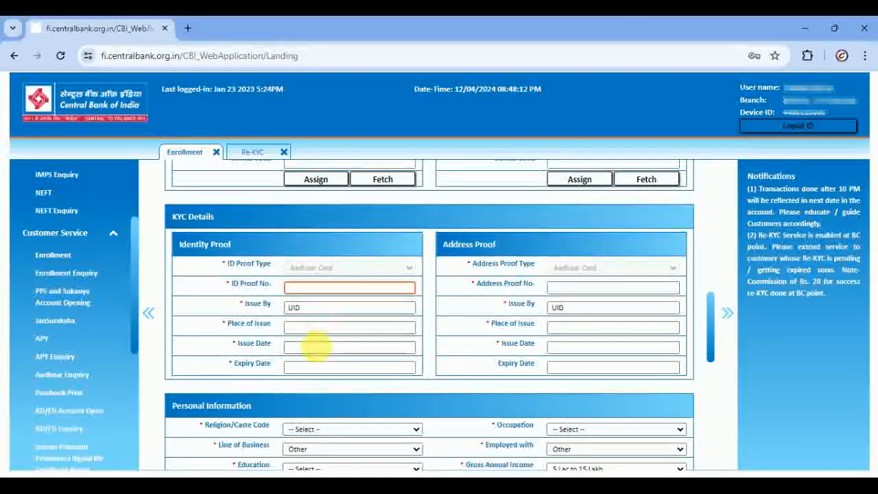
click(336, 329)
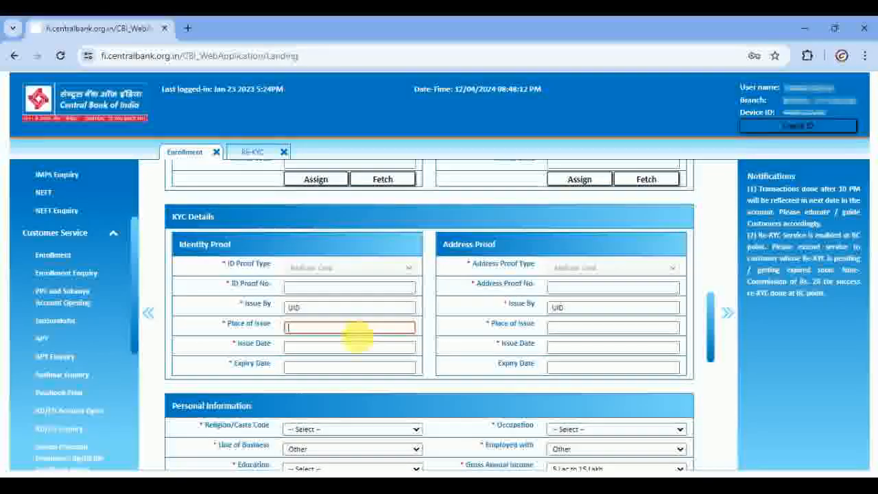
click(355, 349)
click(391, 370)
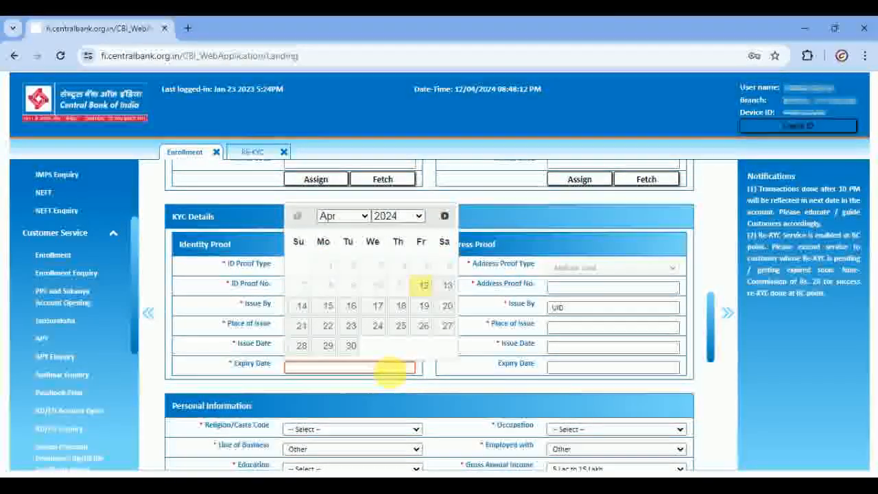
click(439, 367)
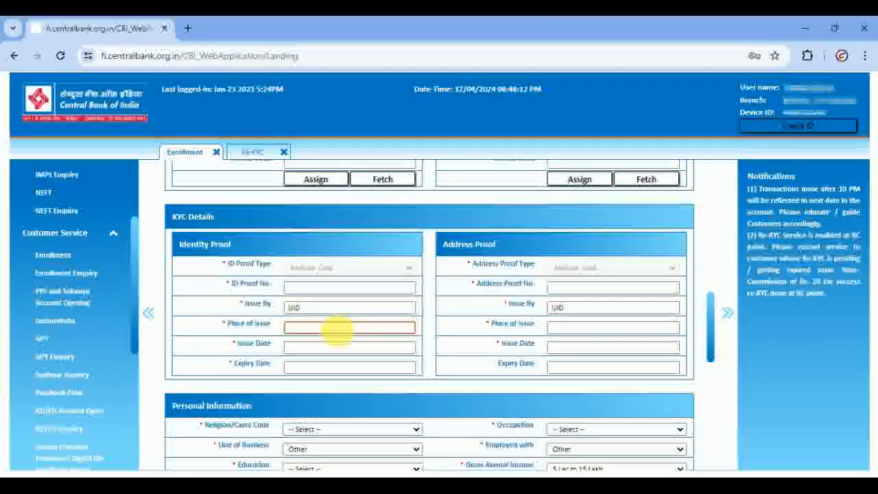
click(374, 346)
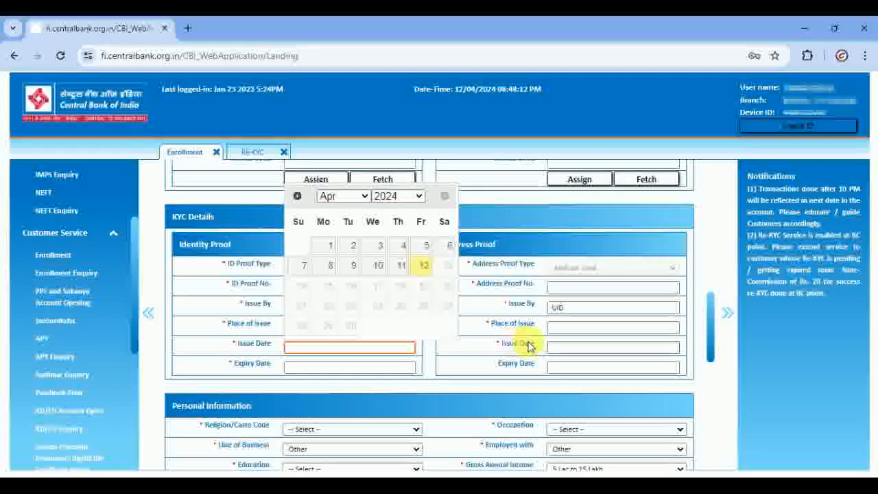
click(298, 327)
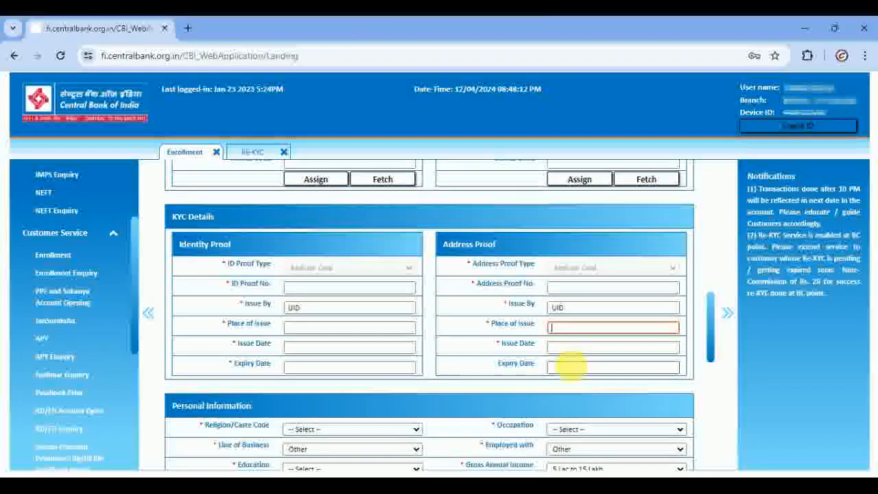
click(569, 368)
click(499, 348)
scroll(411, 347, down, 2)
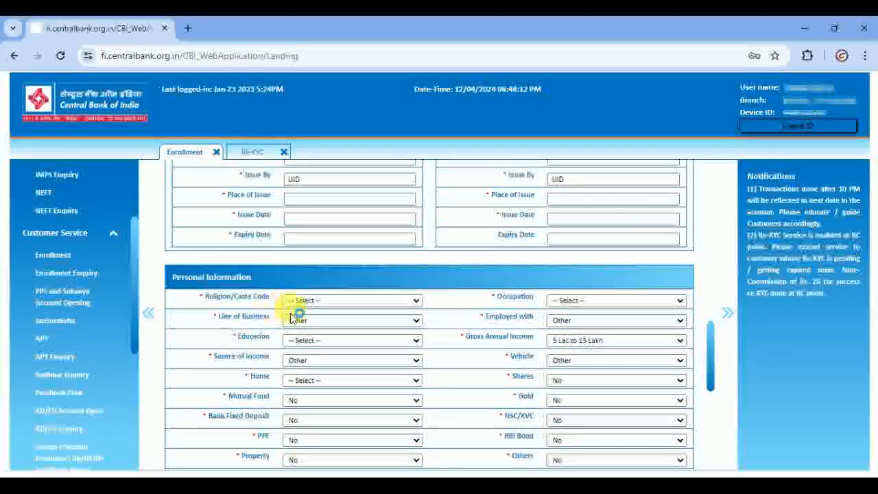
- Set religion/caste to Hindu Genral, occupation to Salaried, and line of business to Other
click(328, 300)
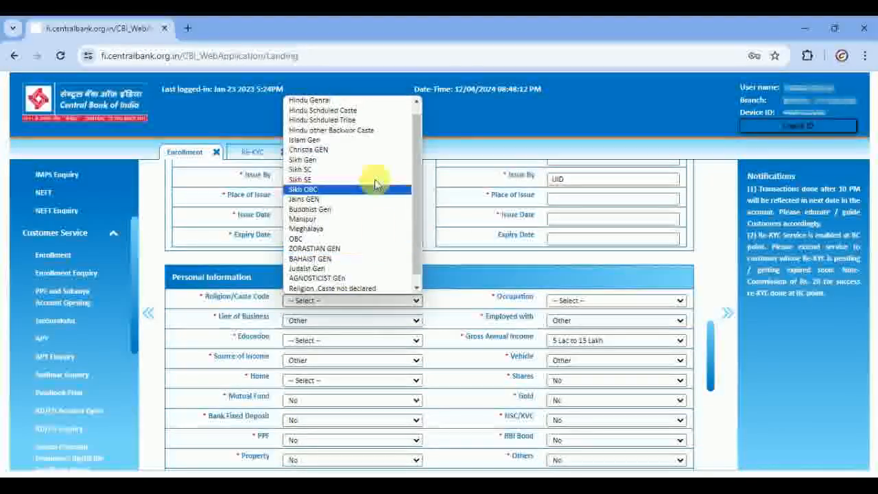
click(328, 101)
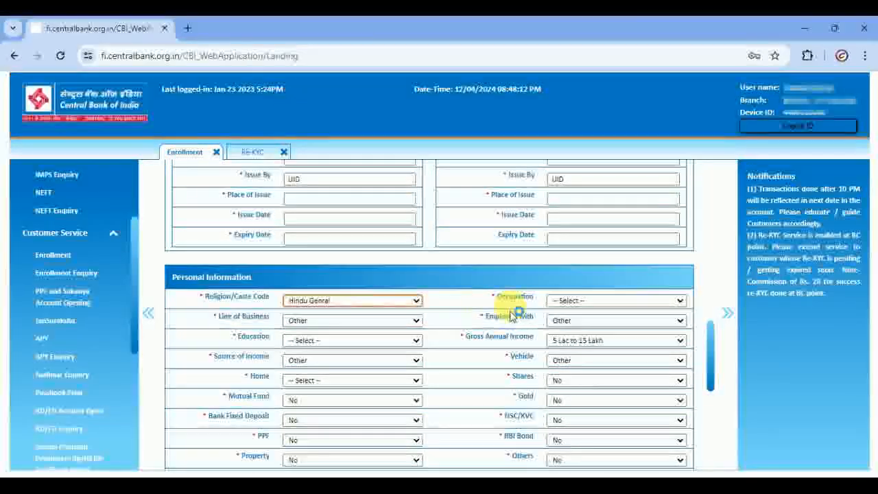
click(571, 301)
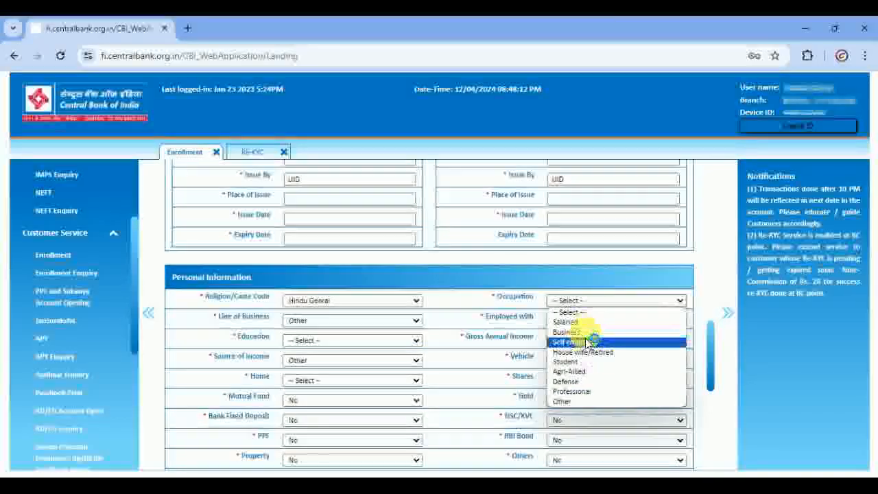
click(566, 322)
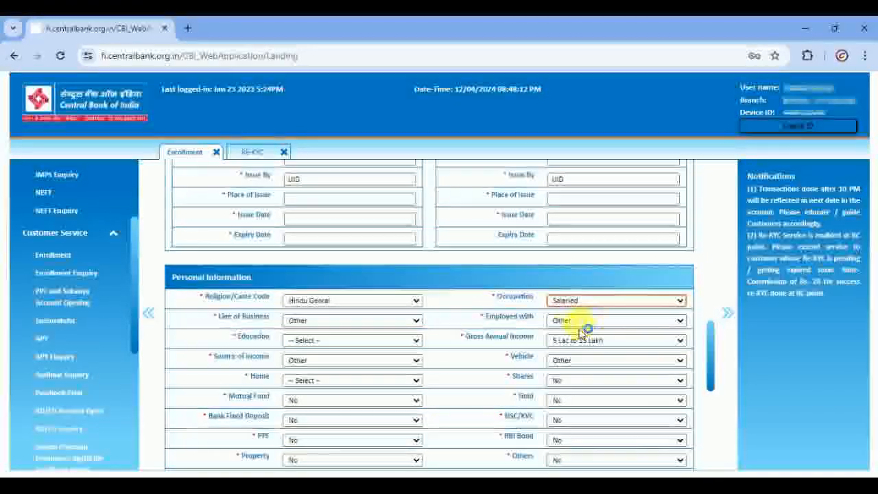
click(353, 321)
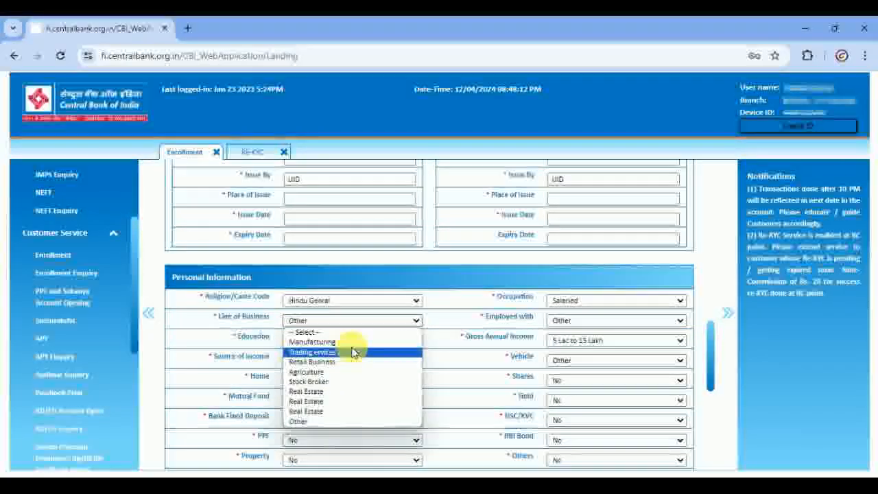
click(343, 420)
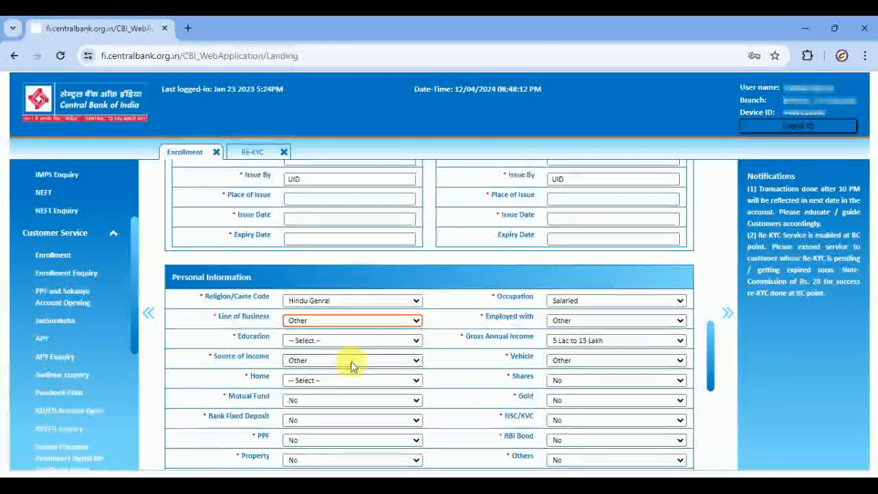
- Set education to Upto matriculation and Home to Self Owned, then move down to Due Diligency
click(337, 341)
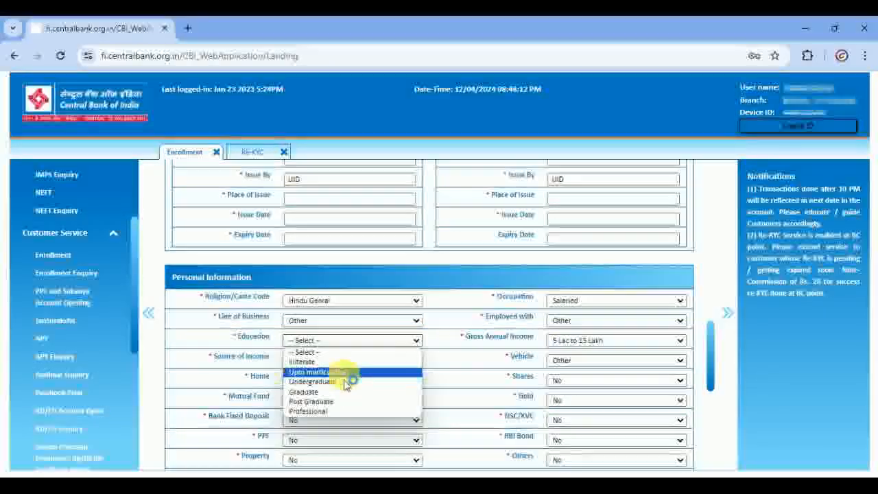
click(344, 372)
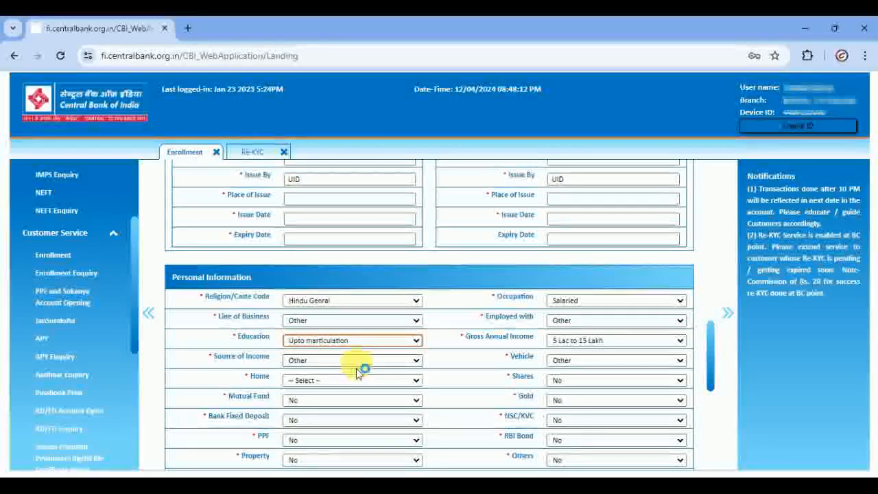
click(391, 382)
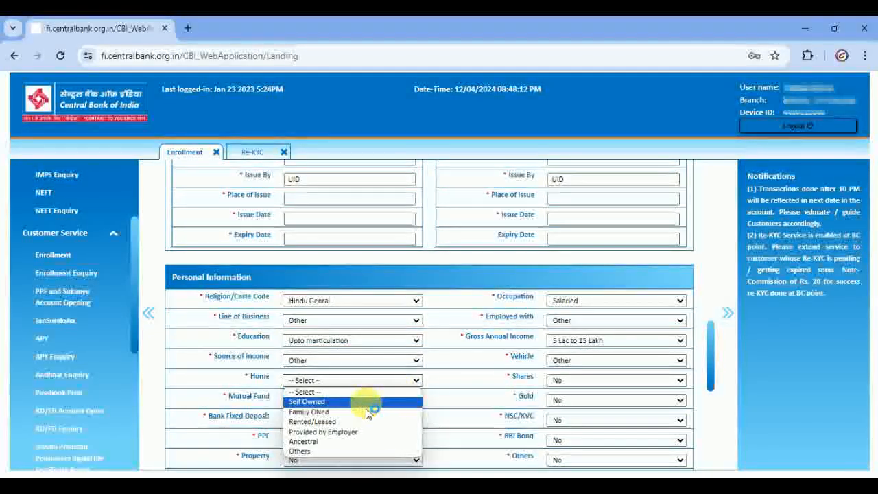
click(367, 403)
scroll(362, 402, down, 1)
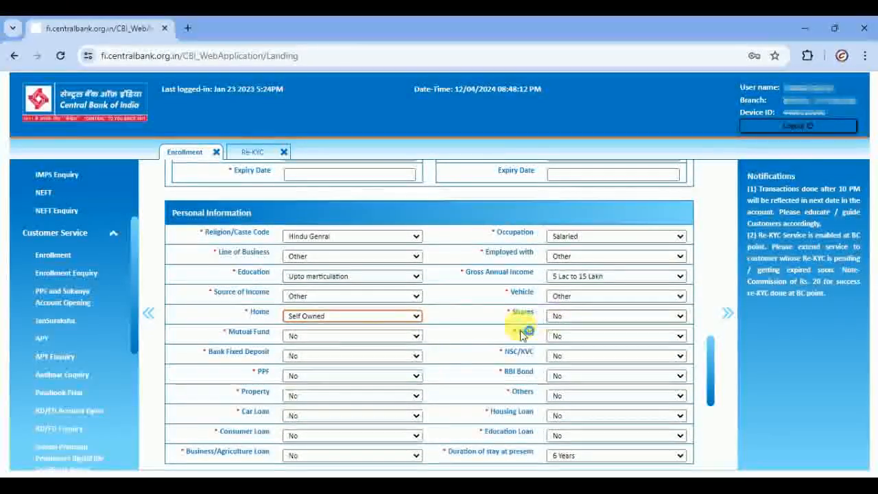
scroll(320, 365, down, 1)
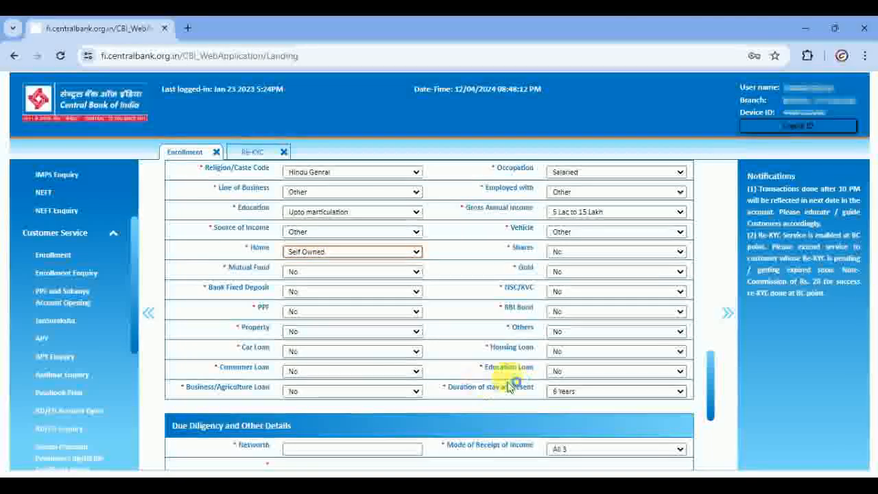
scroll(480, 391, down, 2)
- Set Mode of Receipt of Income to All 3 and keep Income Tax paid as Not Applicable
click(338, 320)
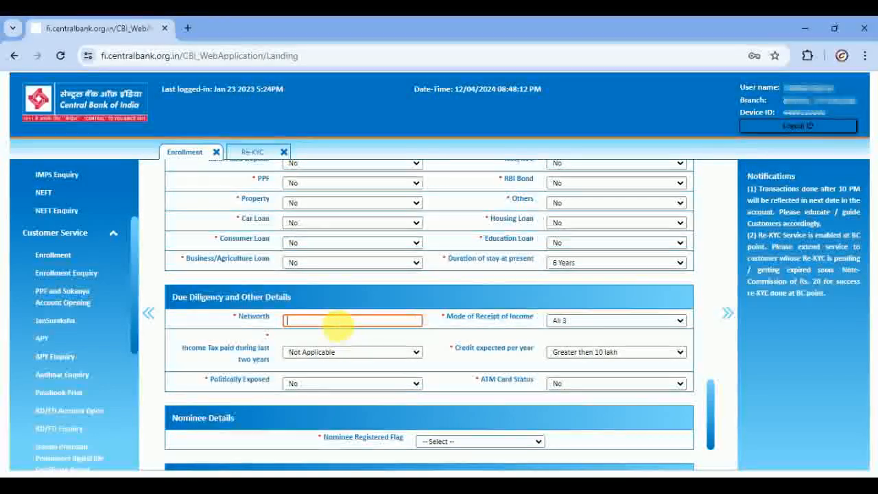
click(569, 324)
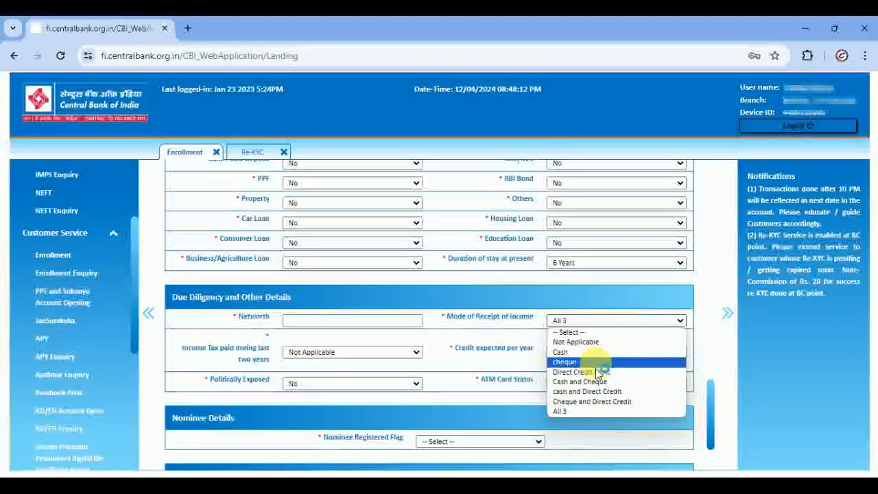
click(585, 403)
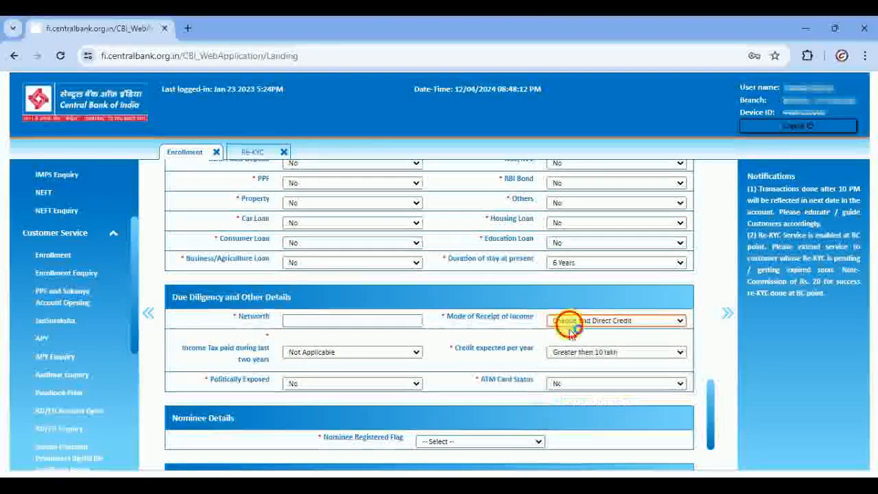
click(569, 320)
click(571, 410)
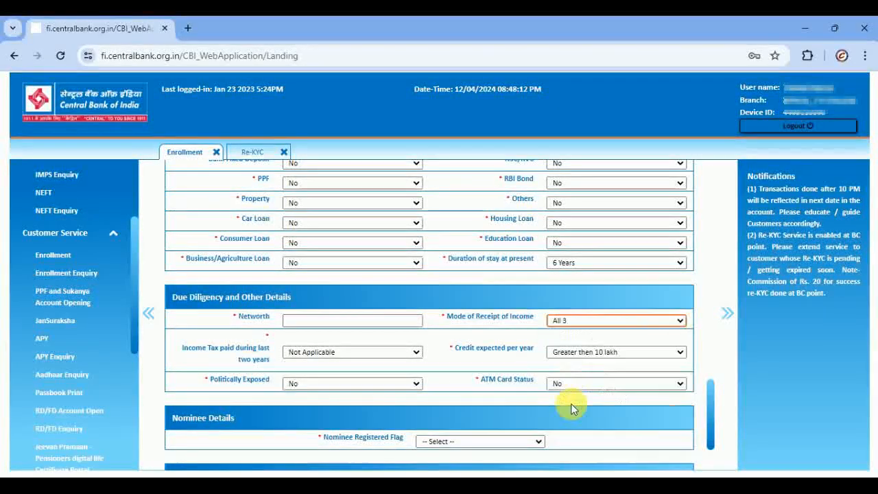
click(353, 355)
click(353, 354)
click(352, 354)
click(371, 376)
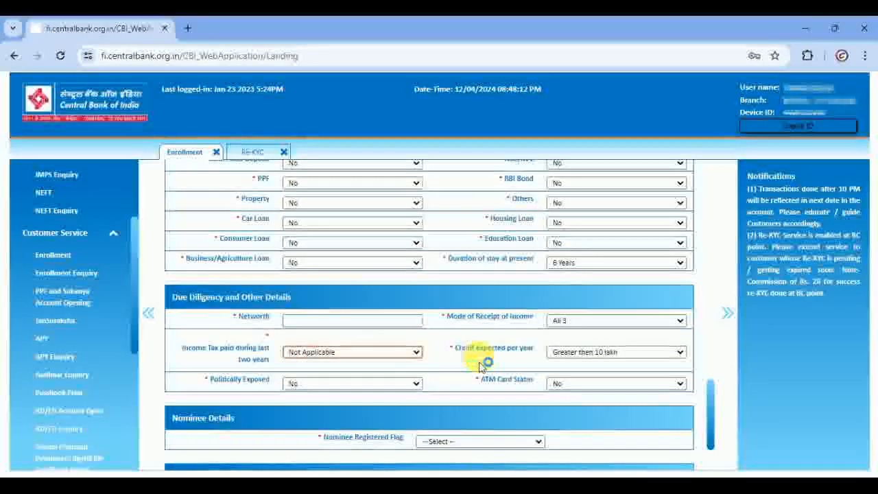
- Keep credit expected Greater then 10 lakh and Politically Exposed No; set ATM Card Status to atm card issued
click(594, 363)
click(594, 362)
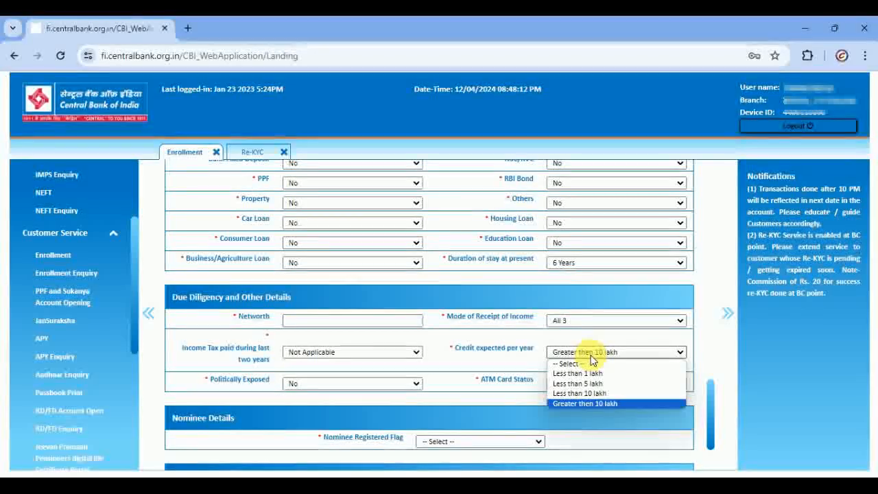
click(599, 403)
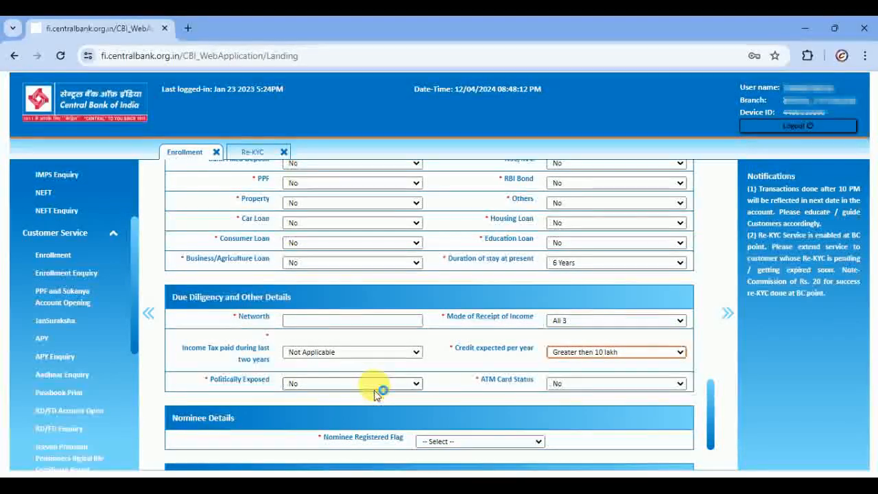
click(376, 383)
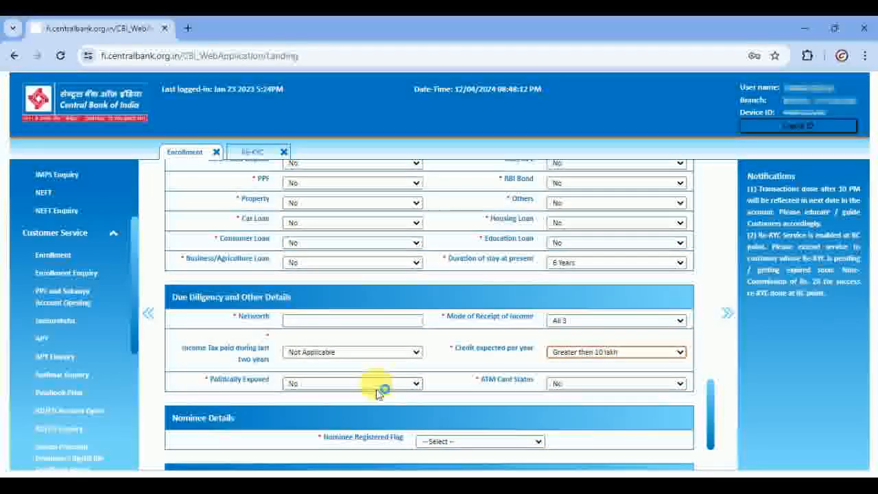
click(376, 383)
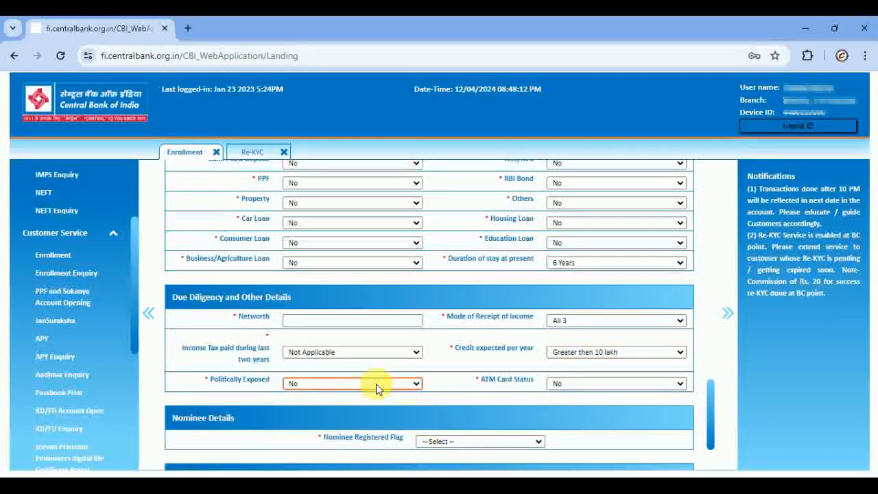
click(583, 385)
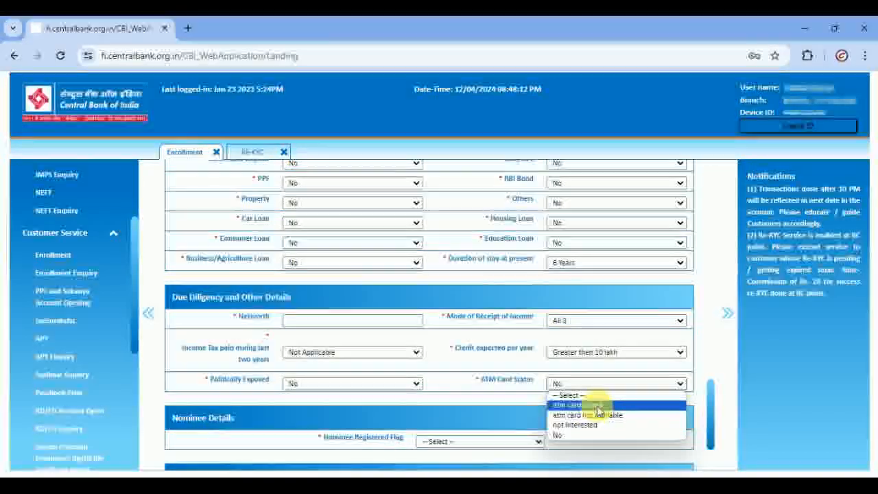
click(581, 405)
click(581, 388)
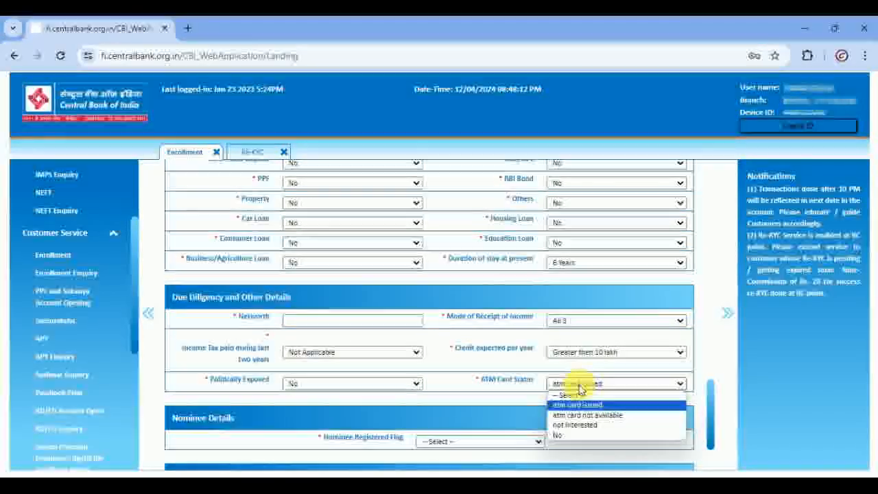
click(579, 386)
click(578, 386)
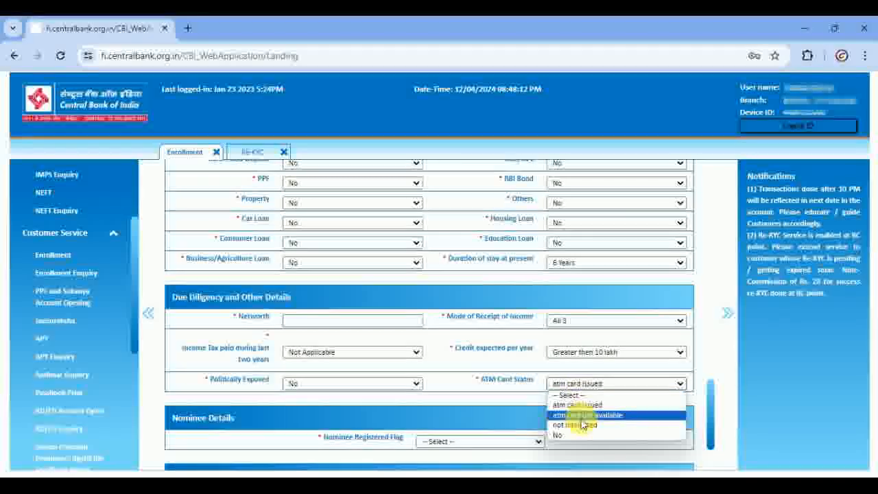
- Set Nominee Registered Flag to Yes and the nominee title to Mr
click(560, 405)
scroll(466, 391, down, 1)
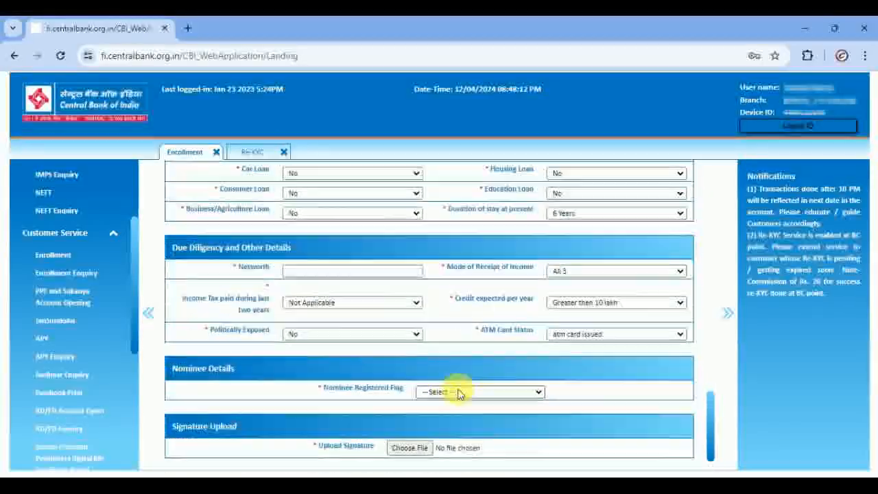
click(443, 378)
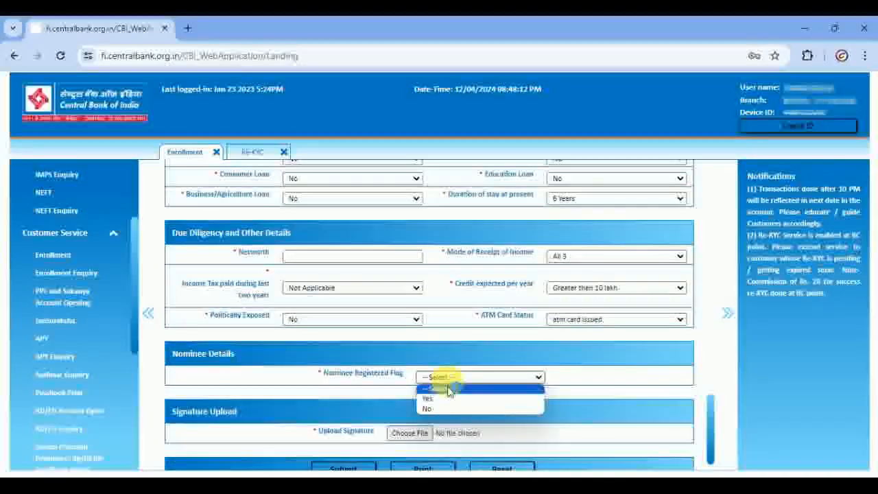
click(446, 403)
scroll(445, 394, down, 1)
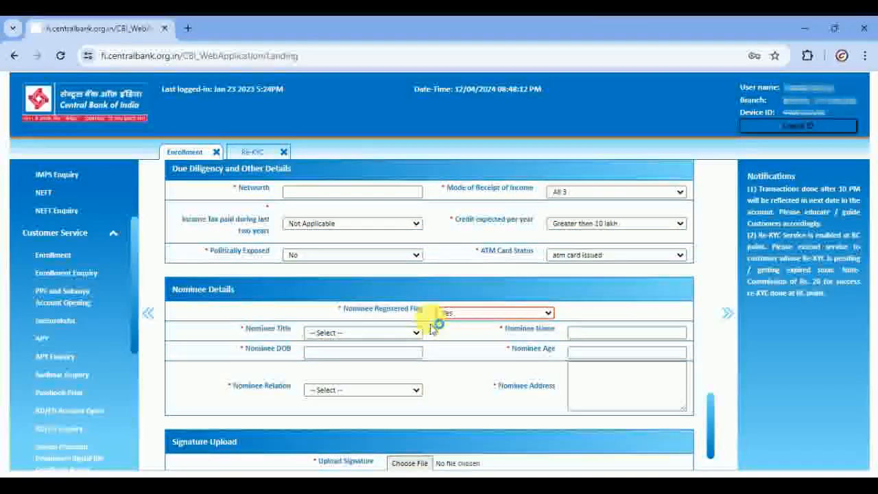
click(398, 335)
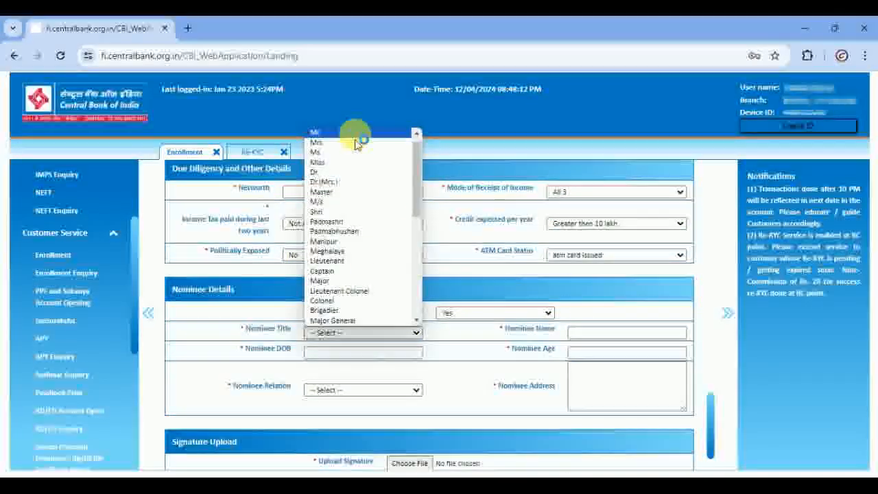
click(359, 132)
- Set the nominee relation to FATHER and scroll to the Submit/Print/Reset buttons
click(601, 334)
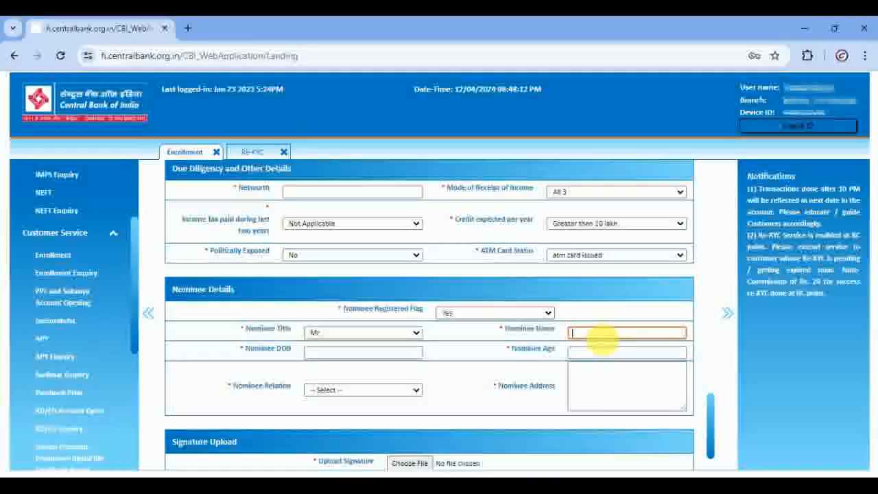
click(402, 390)
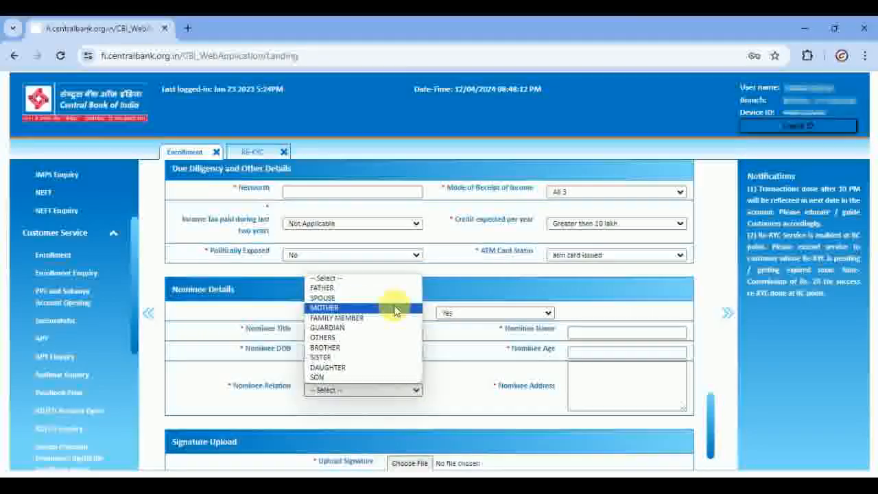
click(370, 293)
click(618, 371)
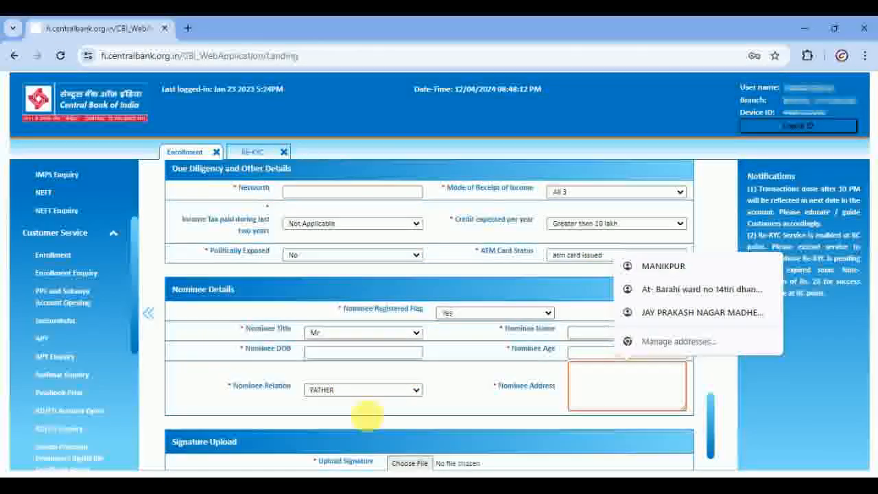
scroll(541, 394, down, 2)
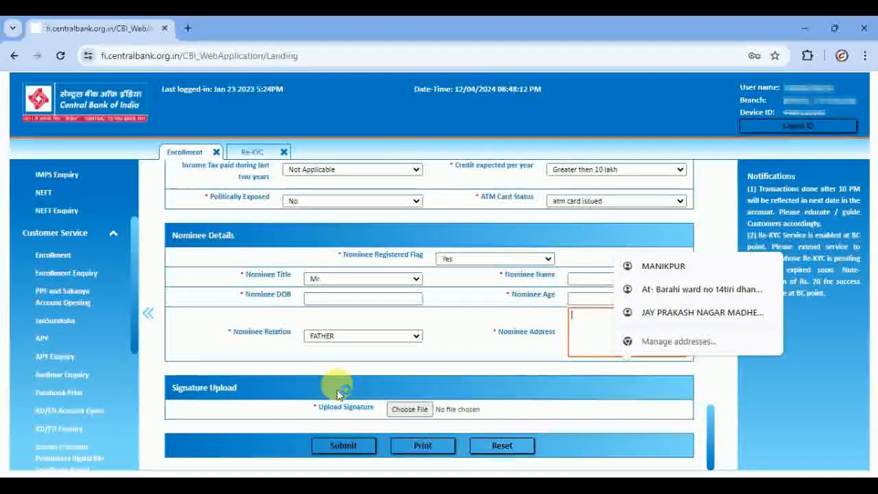
click(310, 378)
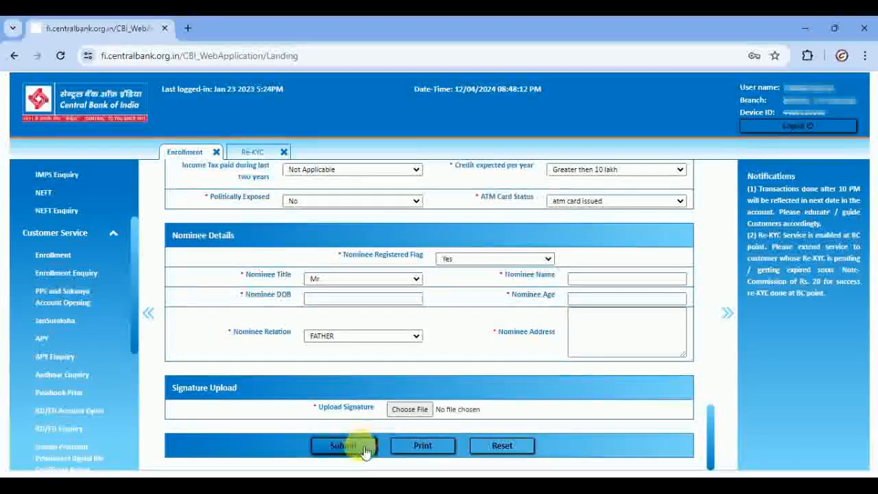
- Scroll the Enrollment form back up to its E-KYC/Non-EKYC section
scroll(496, 365, up, 15)
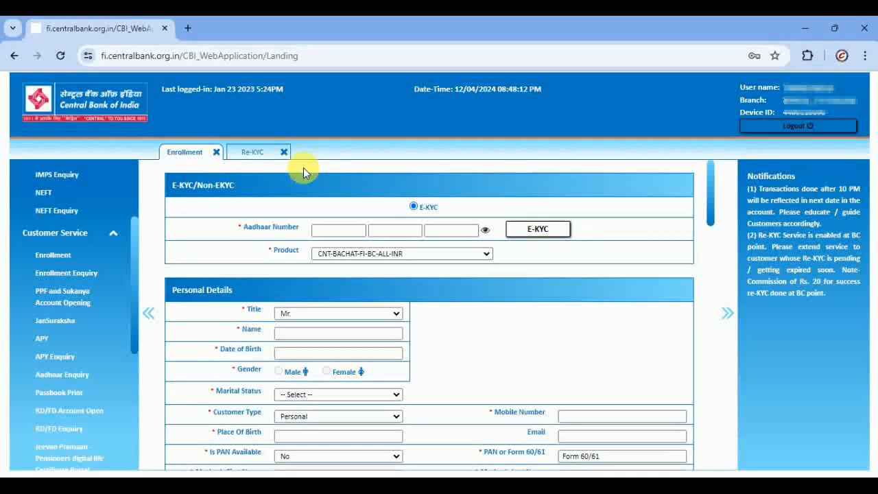
scroll(56, 368, down, 1)
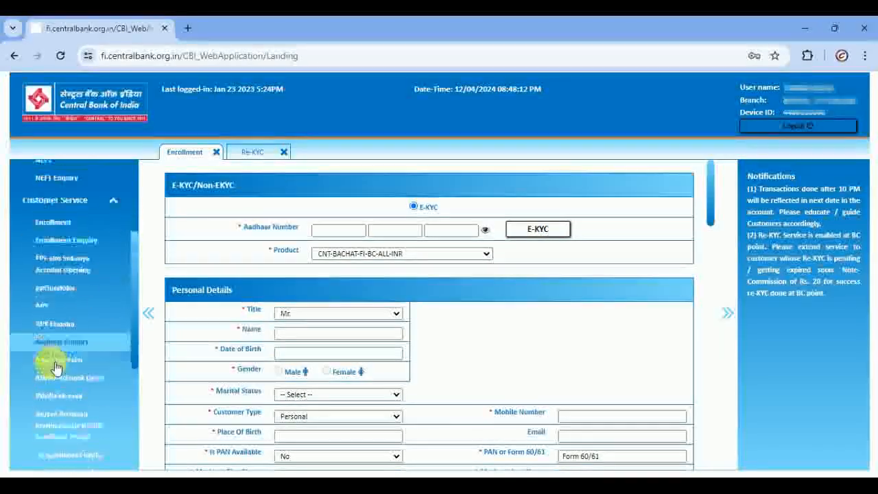
scroll(56, 368, down, 4)
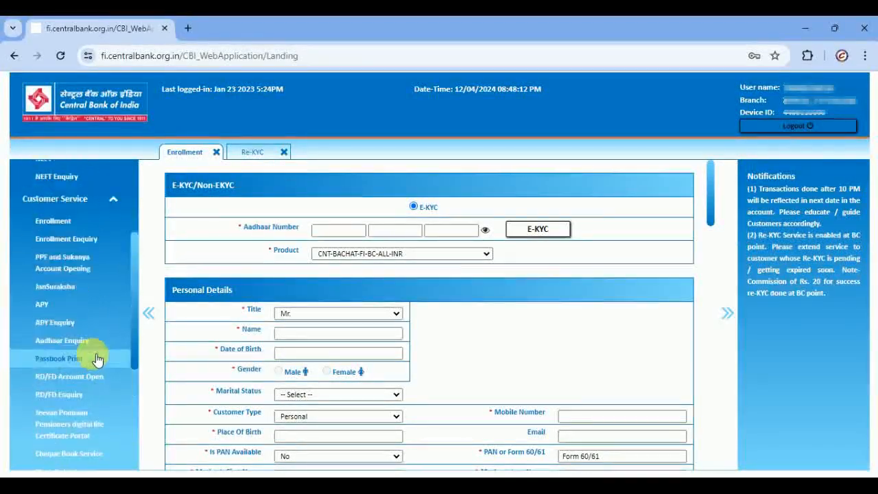
scroll(96, 358, up, 5)
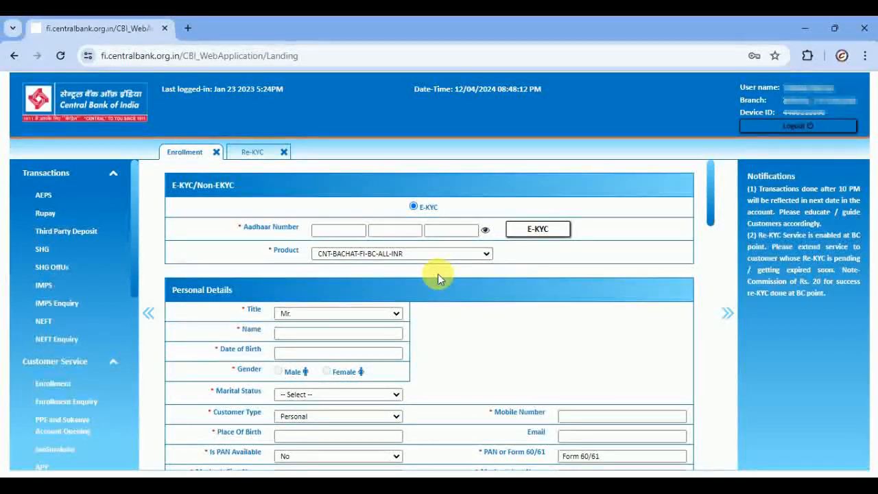
scroll(439, 278, down, 8)
scroll(481, 308, down, 6)
scroll(480, 349, down, 10)
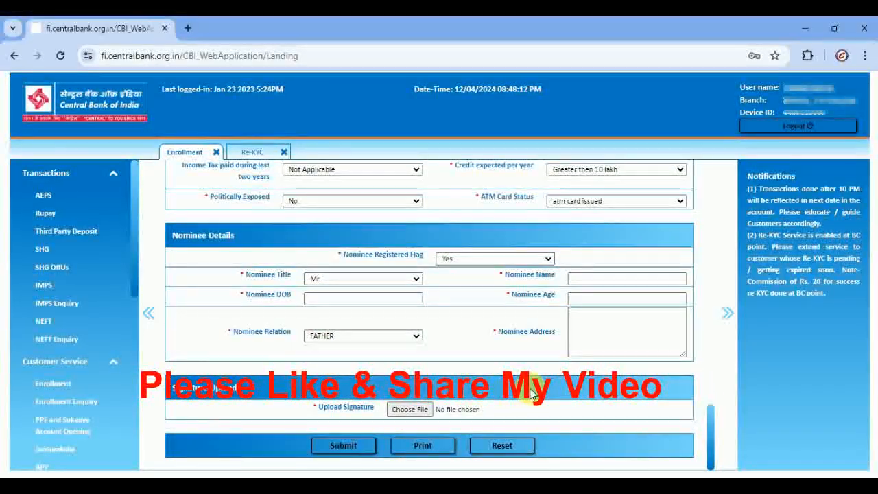
scroll(532, 392, up, 20)
scroll(547, 401, up, 2)
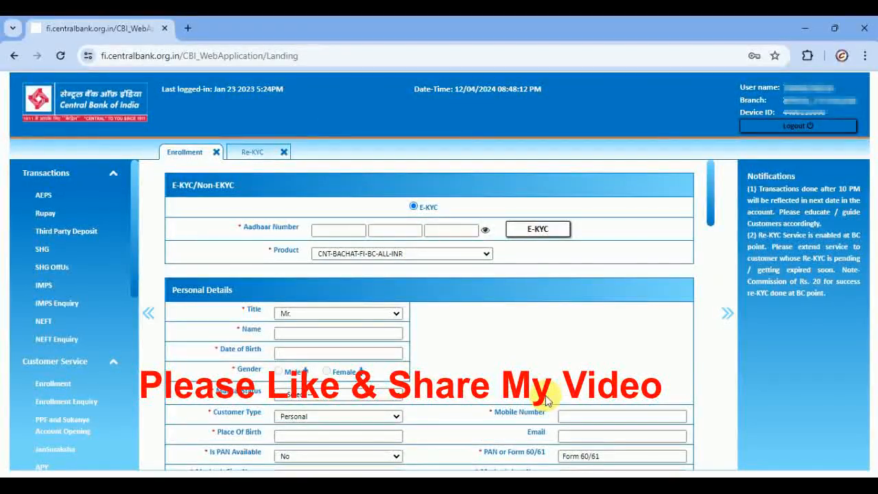